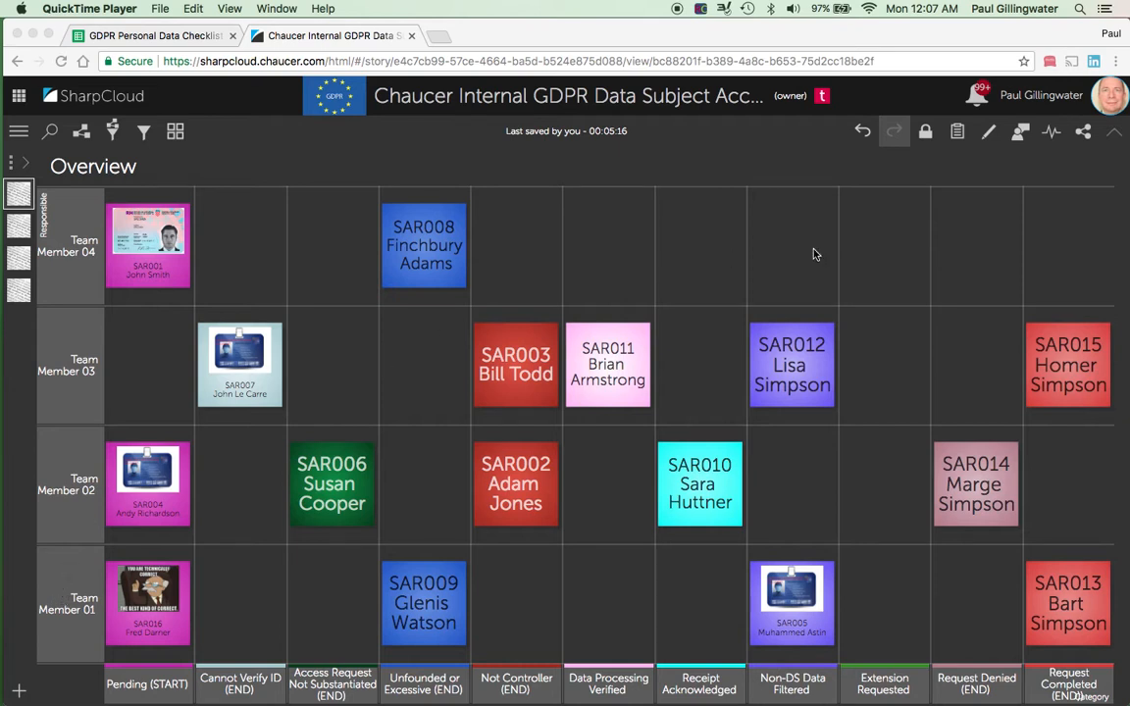
Step: Create a new Pending (START) item, Item 17, and select its placeholder name for replacement
click(889, 128)
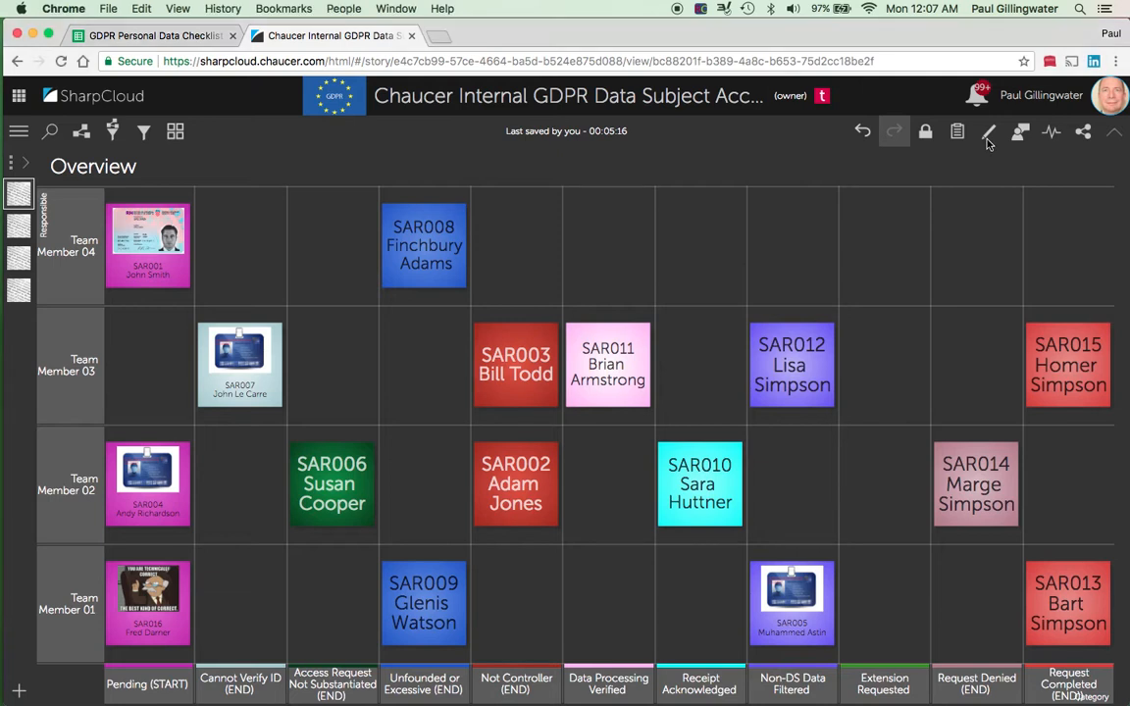
click(988, 134)
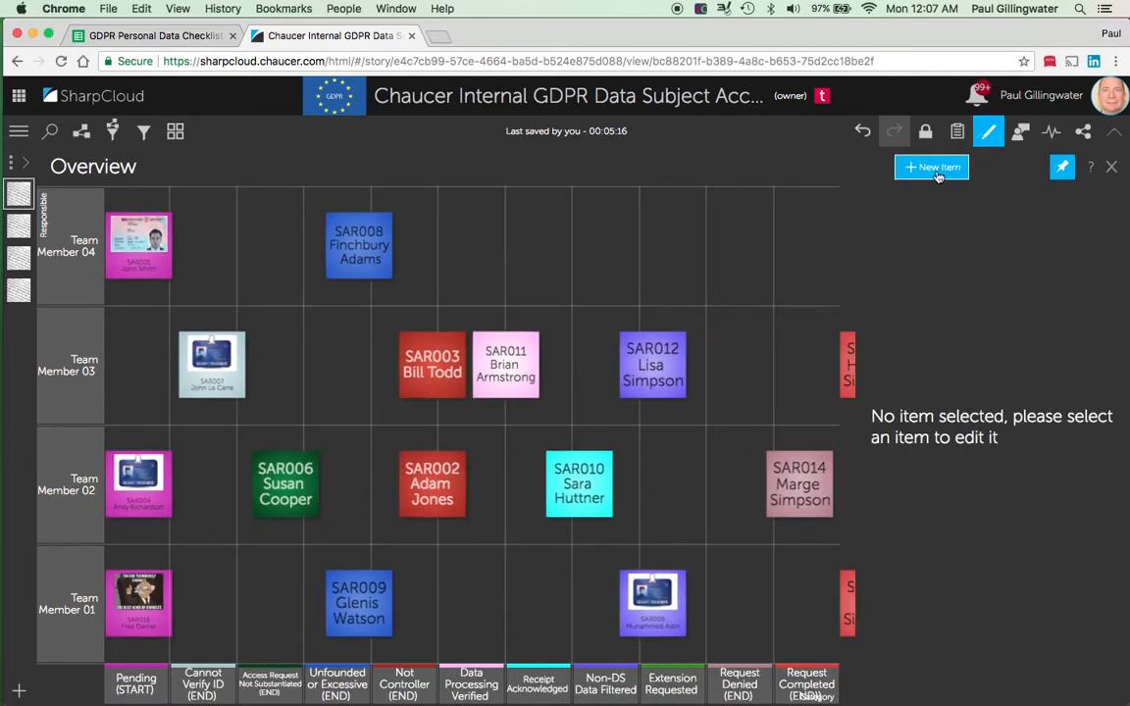
click(934, 168)
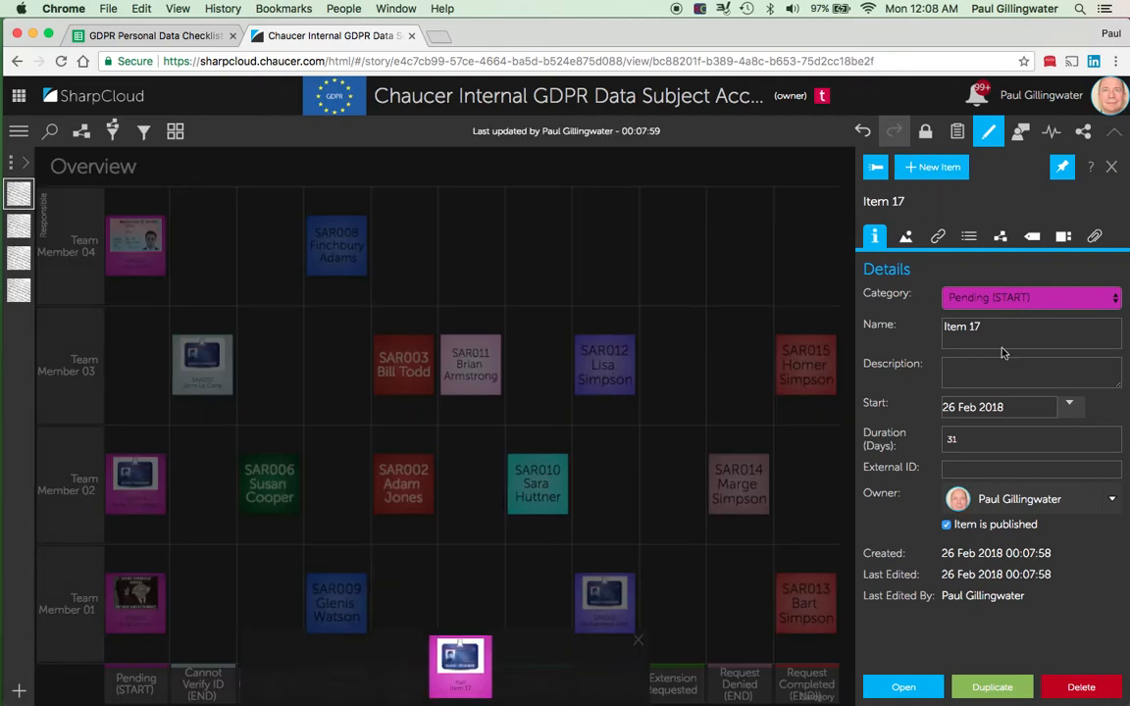
drag(989, 327, 943, 327)
key(super+Tab)
key(super+Tab)
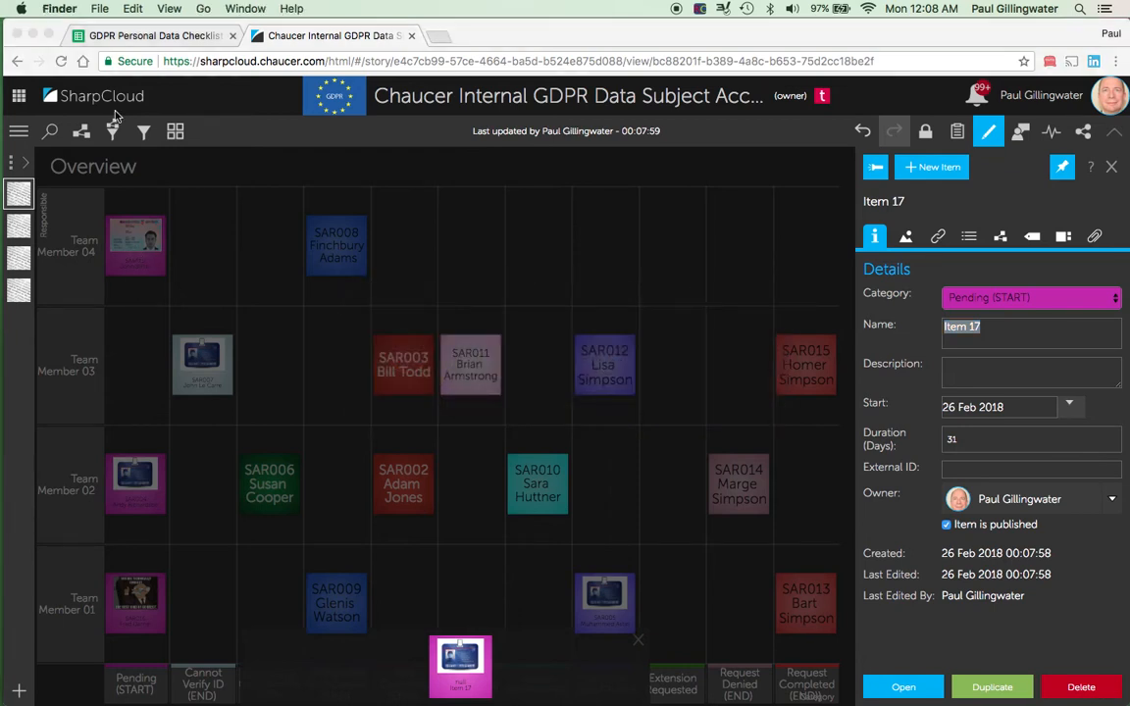
Step: Open a new Finder window on Downloads › Test and preview the ID-card screenshot
click(99, 9)
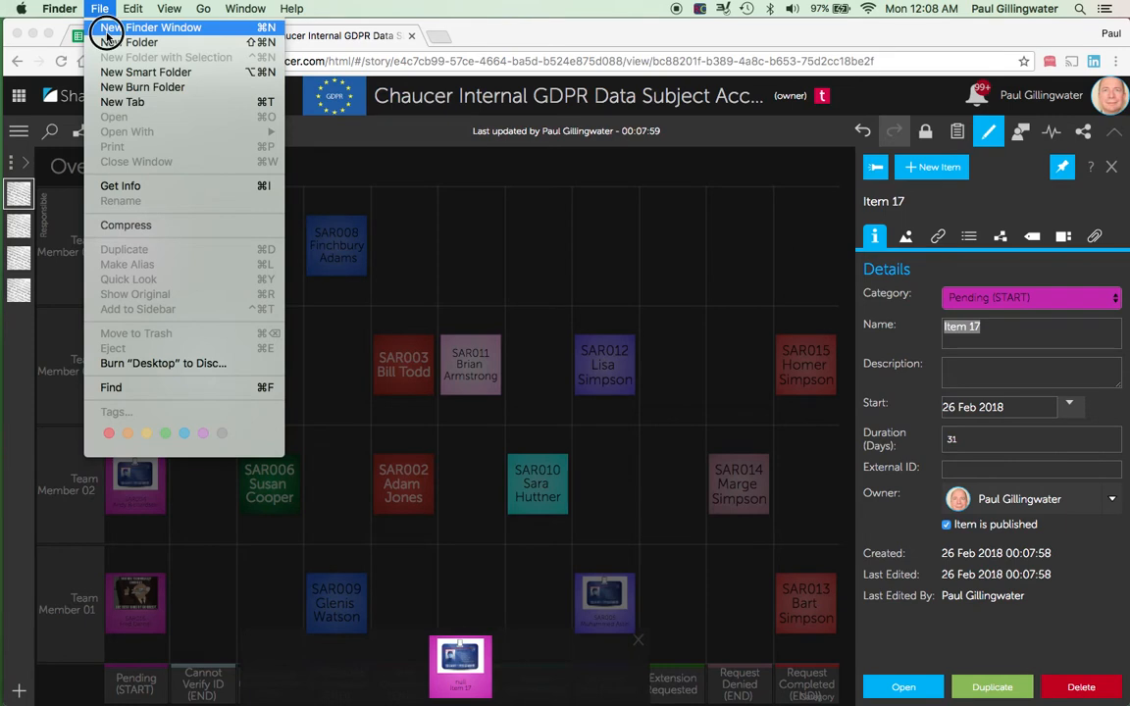
click(106, 29)
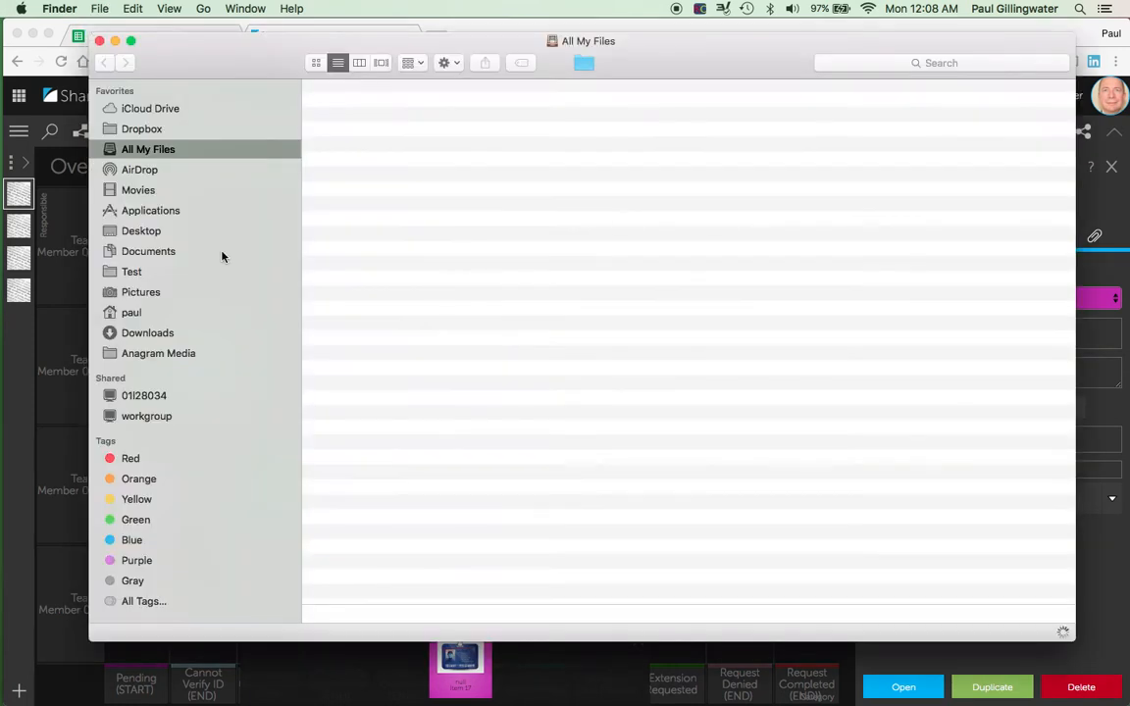
click(130, 270)
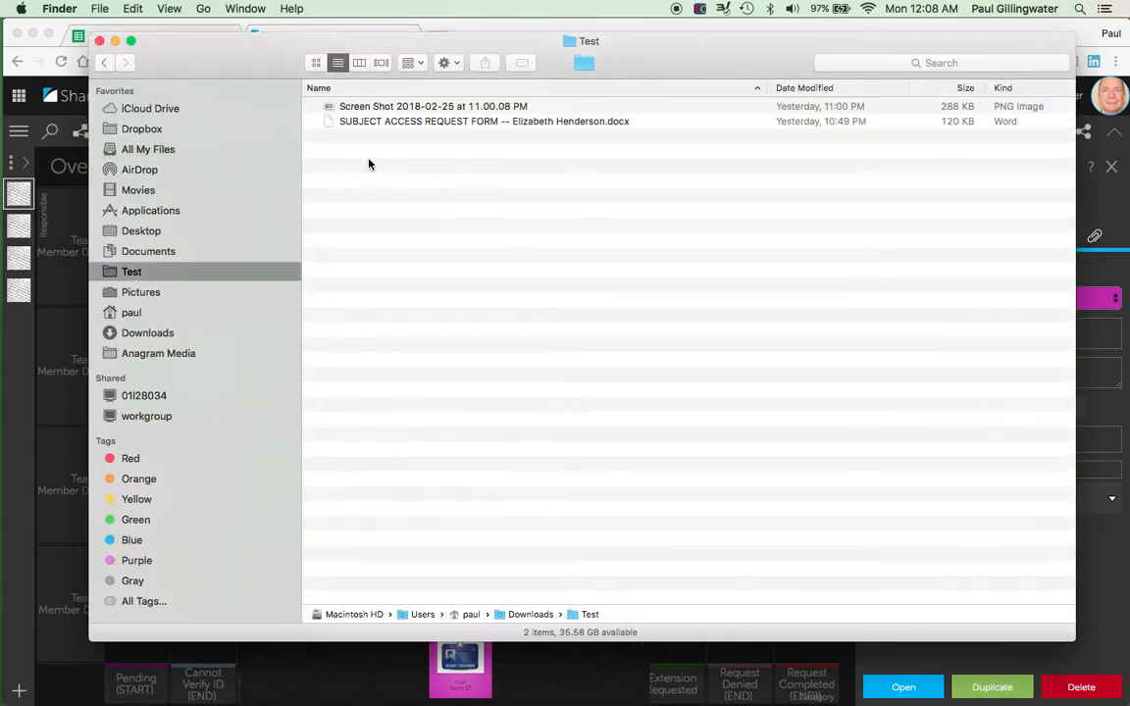
click(375, 107)
key(space)
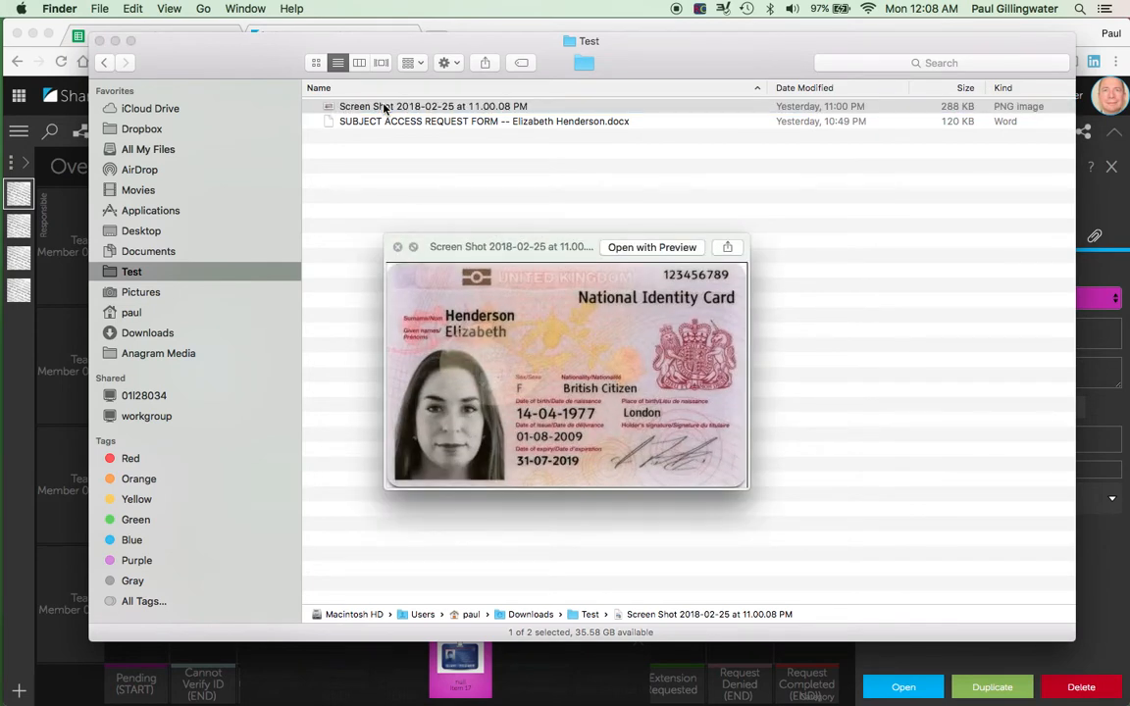
key(super+Tab)
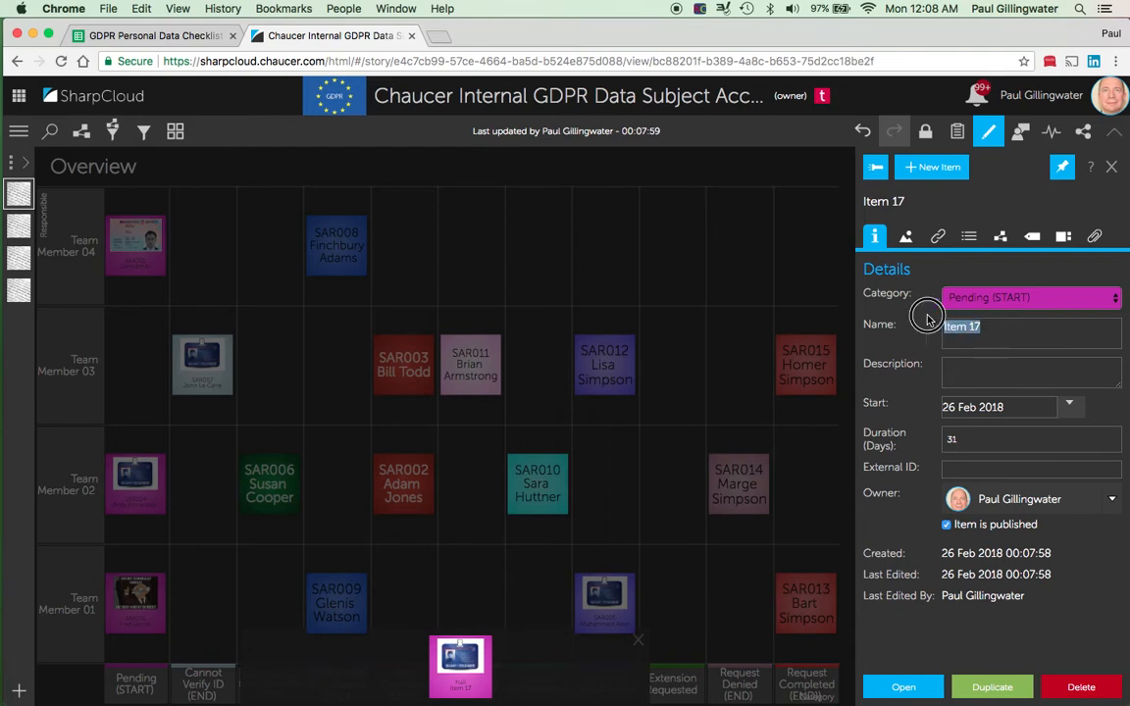
Step: Rename Item 17 to the requester's full name and enter the SAR reference as External ID
text(Eliza)
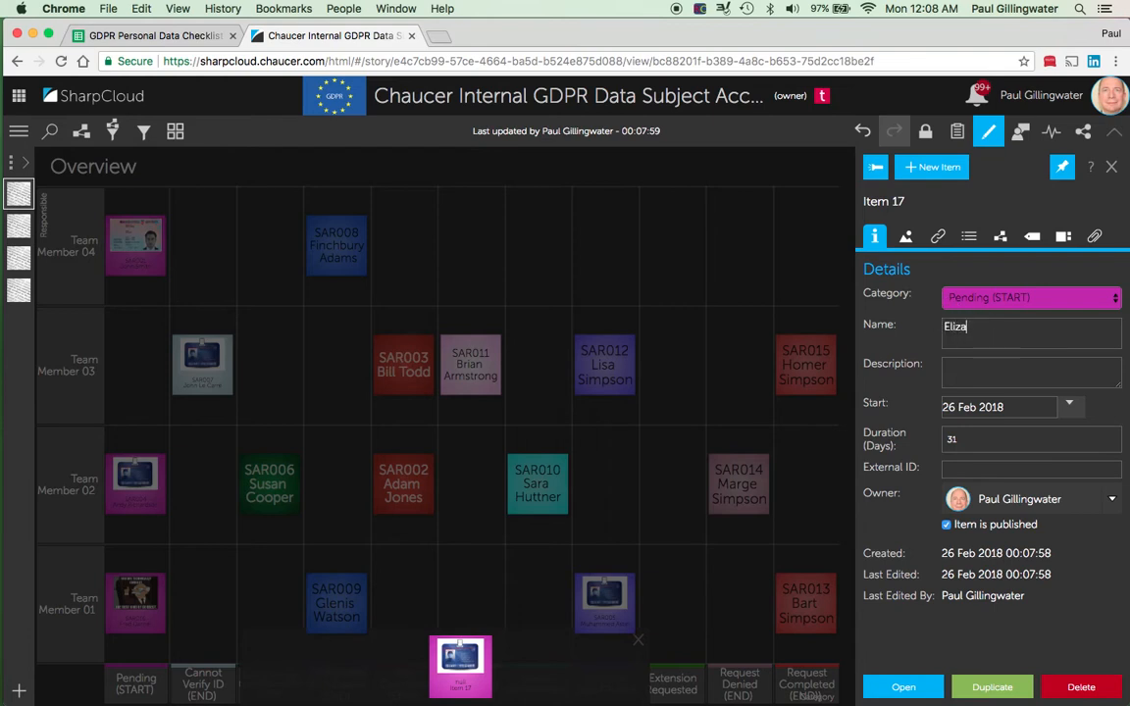
text(beth Henderson)
click(960, 471)
text(SAR)
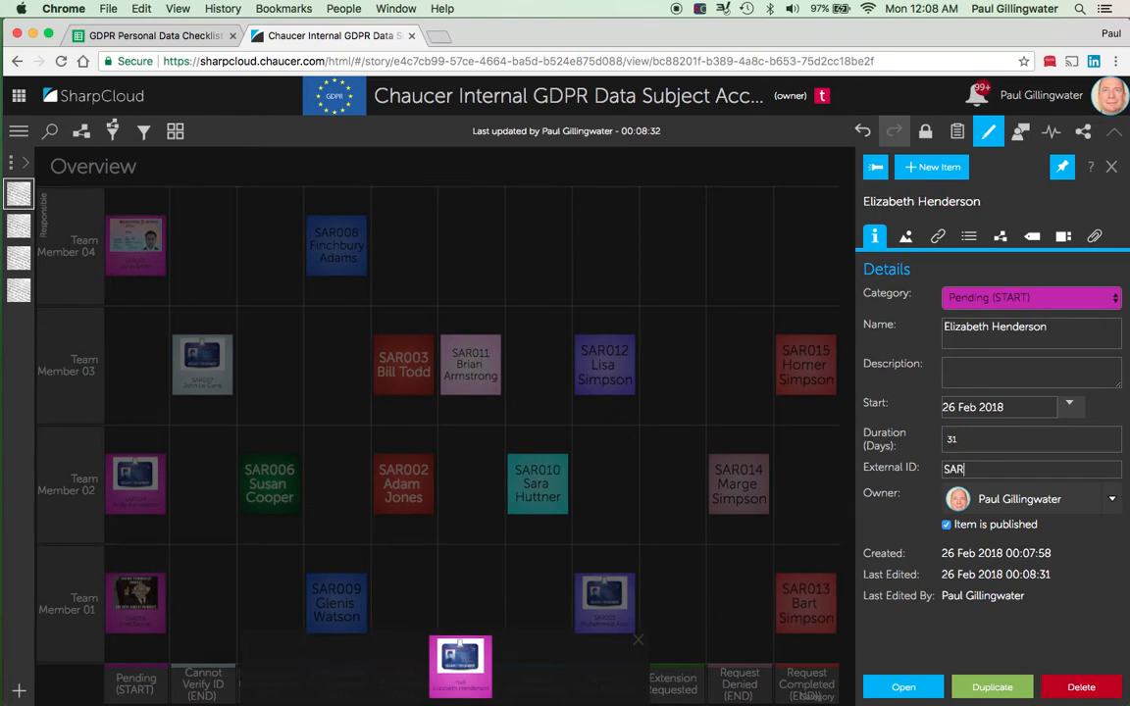
text(016)
Step: Close the edit panel and open the new request's item page from the tray
click(987, 144)
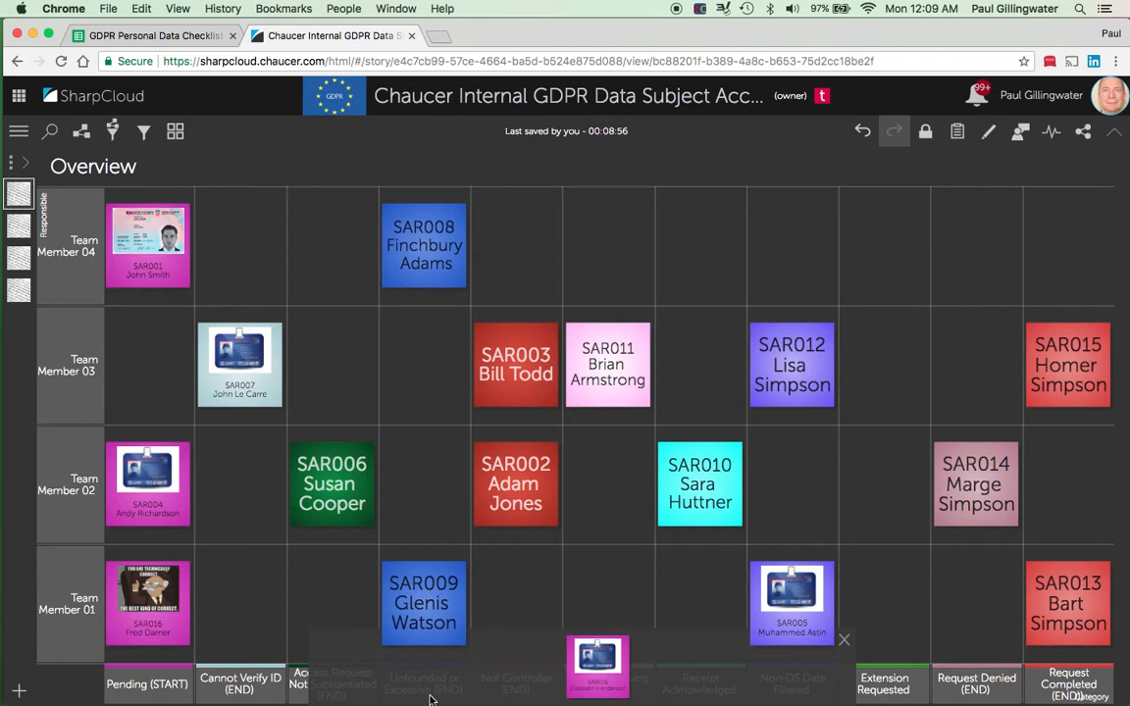
click(598, 664)
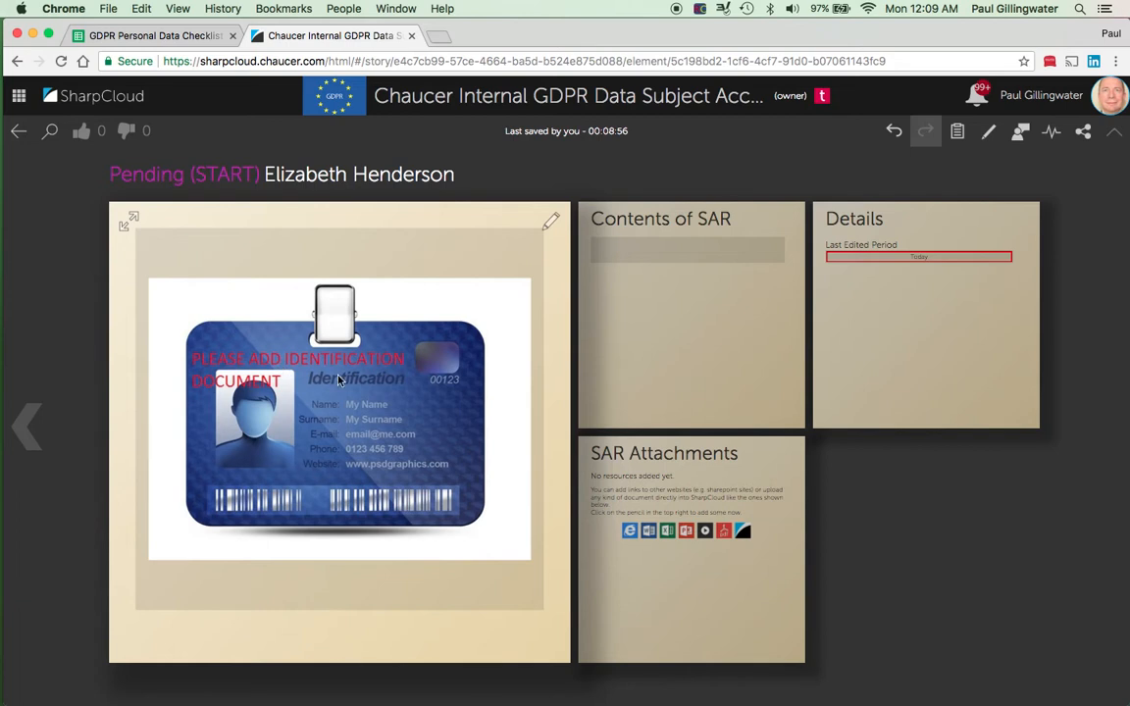
Step: Start adding a new image to the item and browse to the Downloads Test folder
click(551, 223)
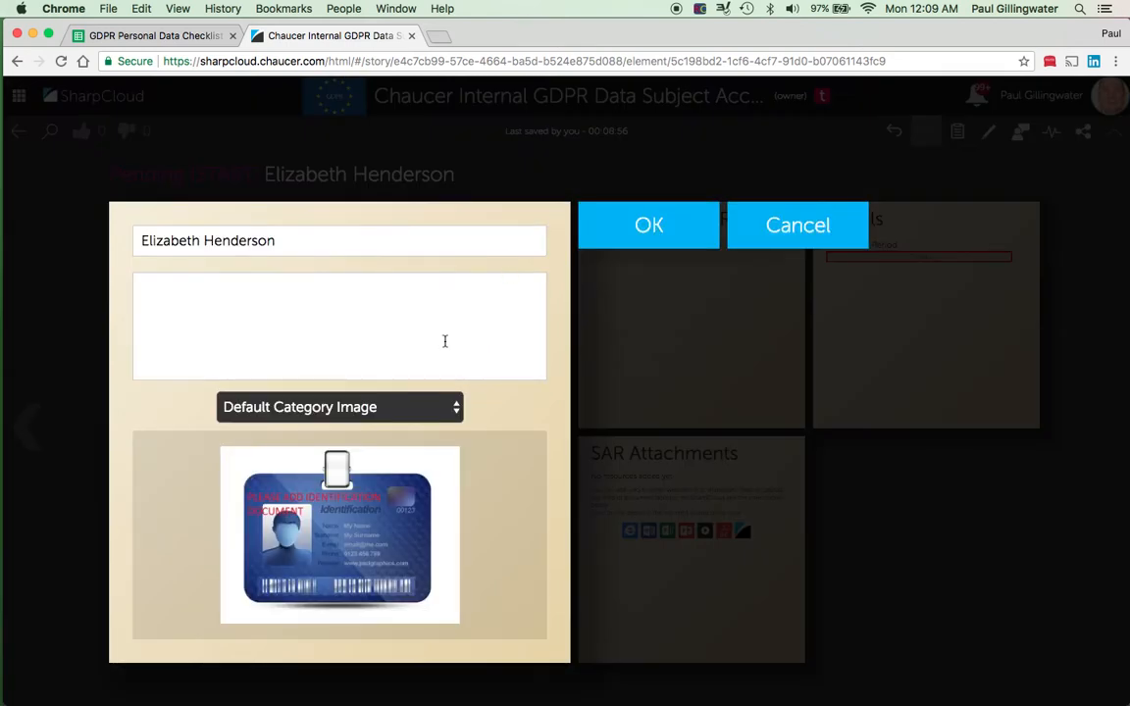
click(394, 418)
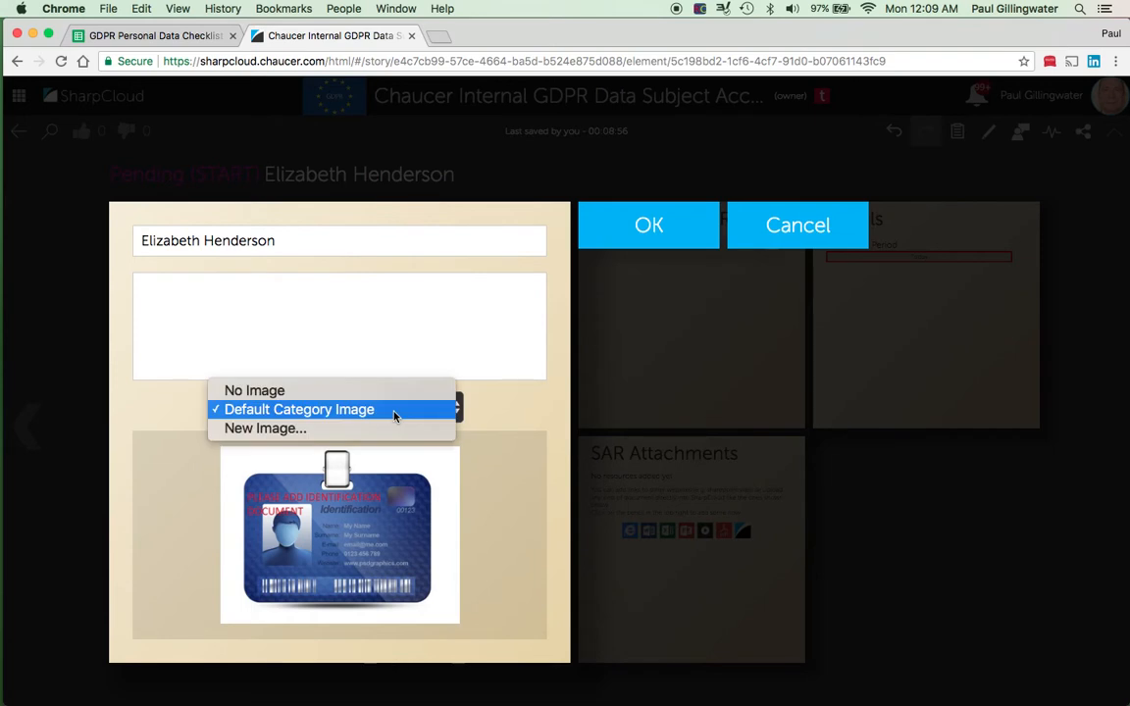
click(340, 432)
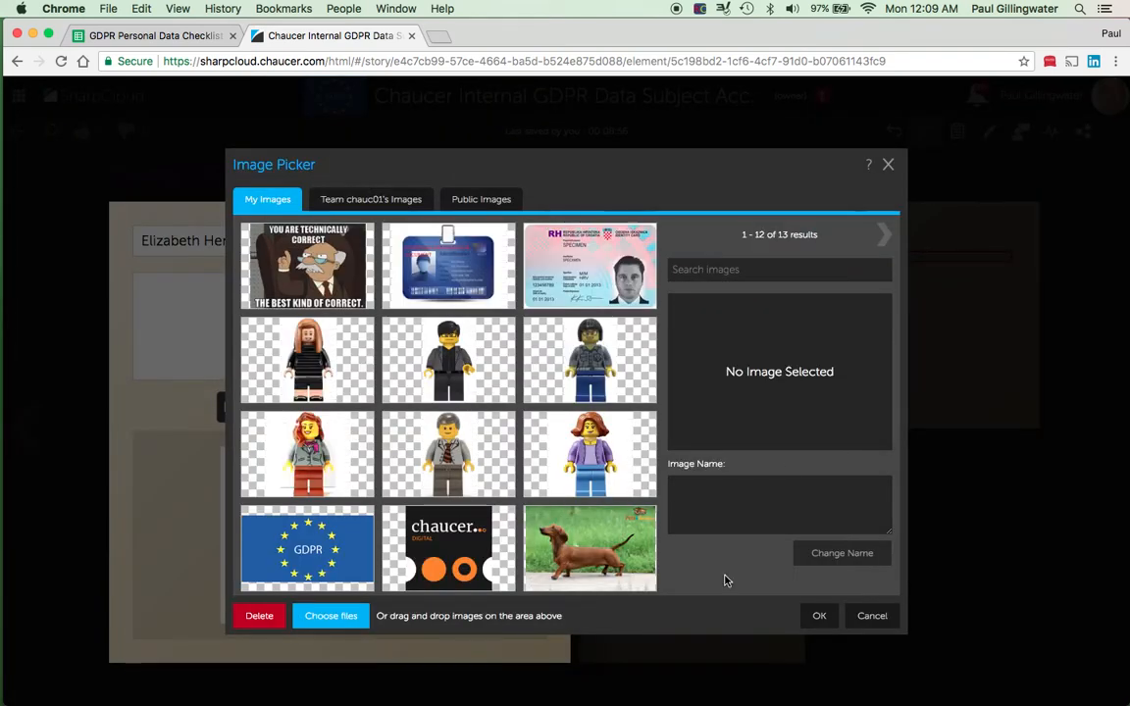
click(363, 616)
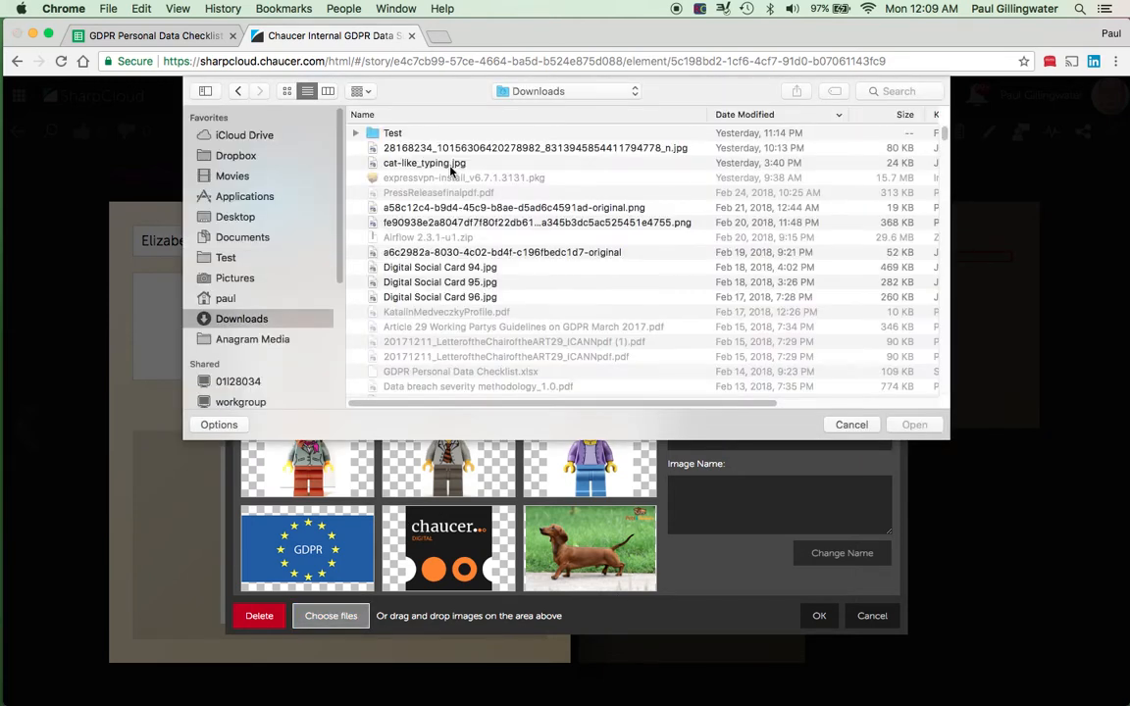
click(389, 135)
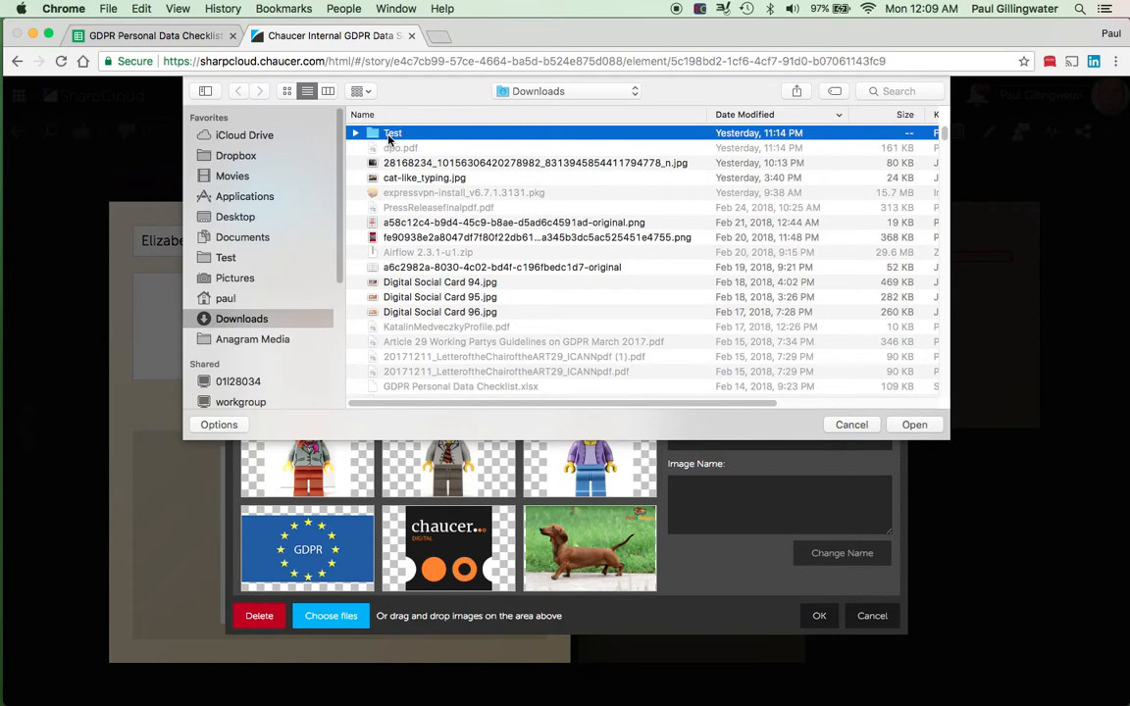
double_click(389, 137)
Step: Upload the ID-card screenshot and apply it as the item's custom image
click(390, 136)
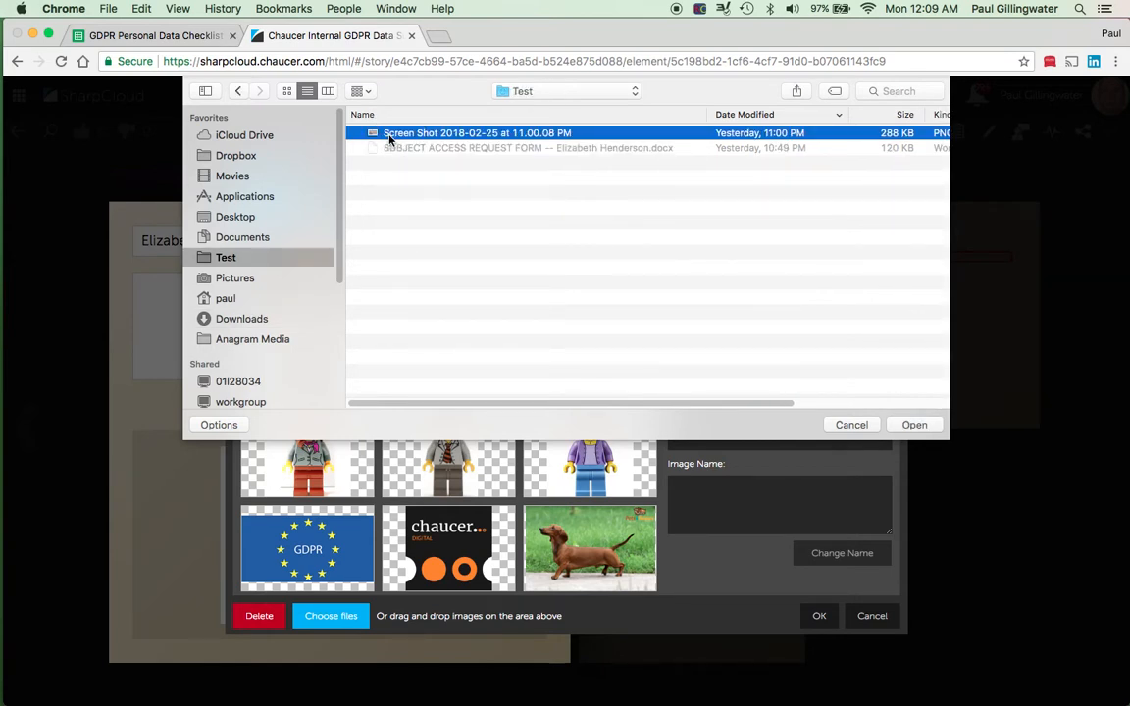
key(space)
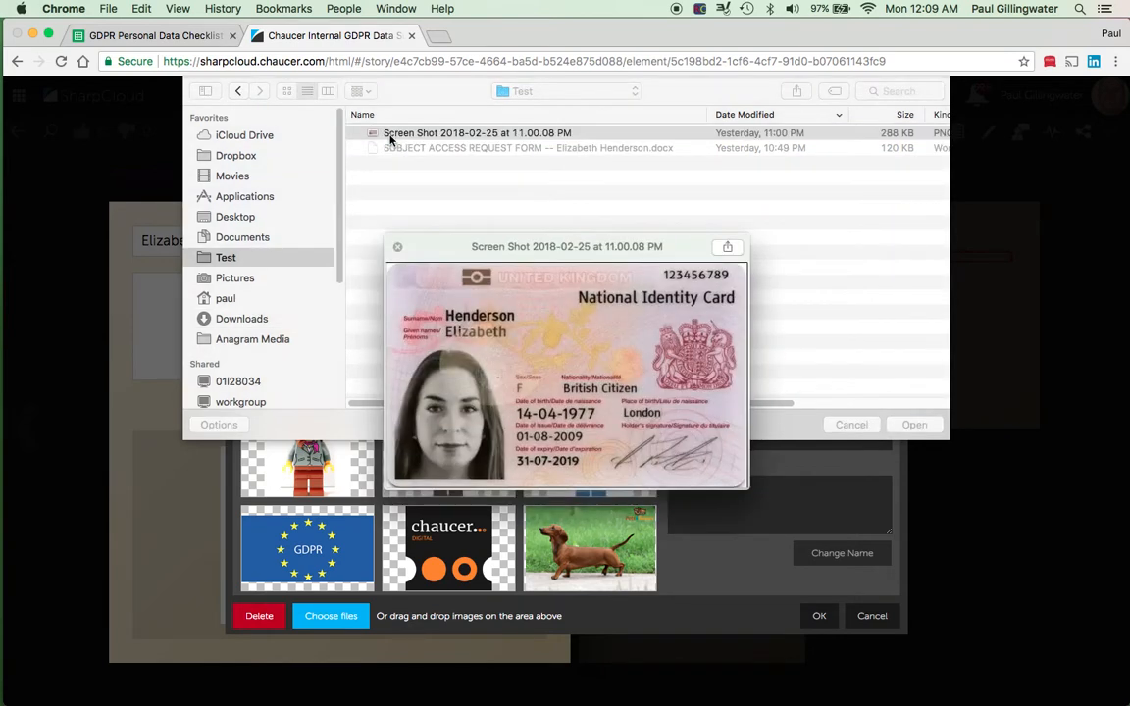
key(space)
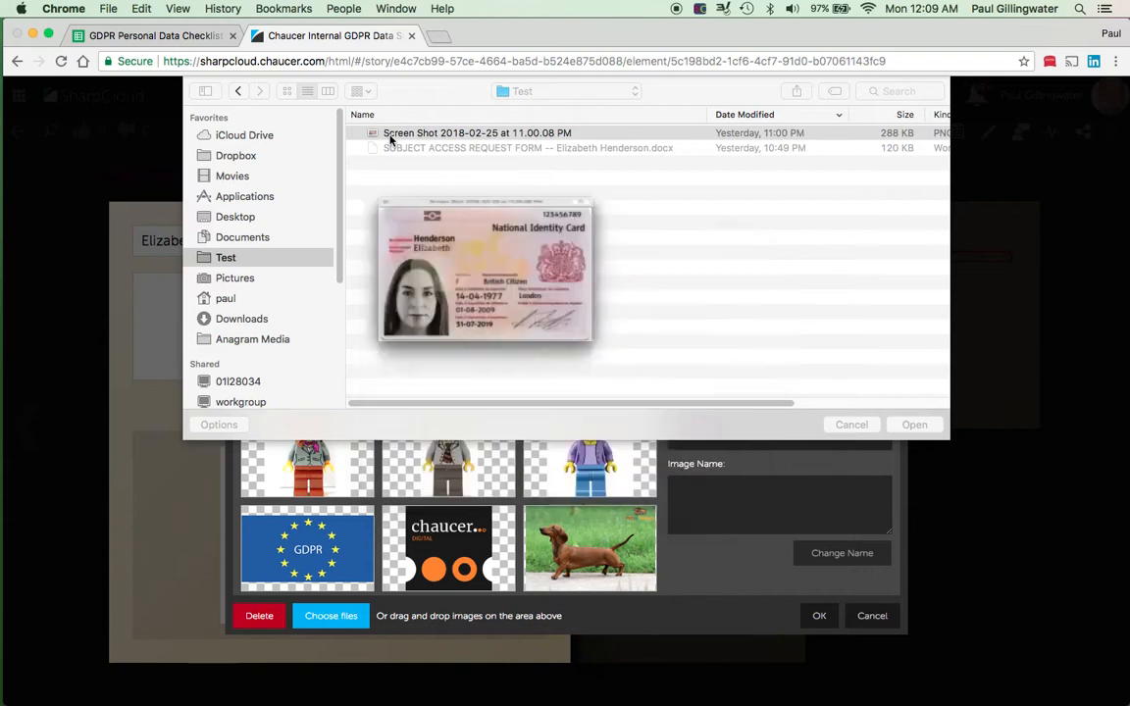
click(909, 426)
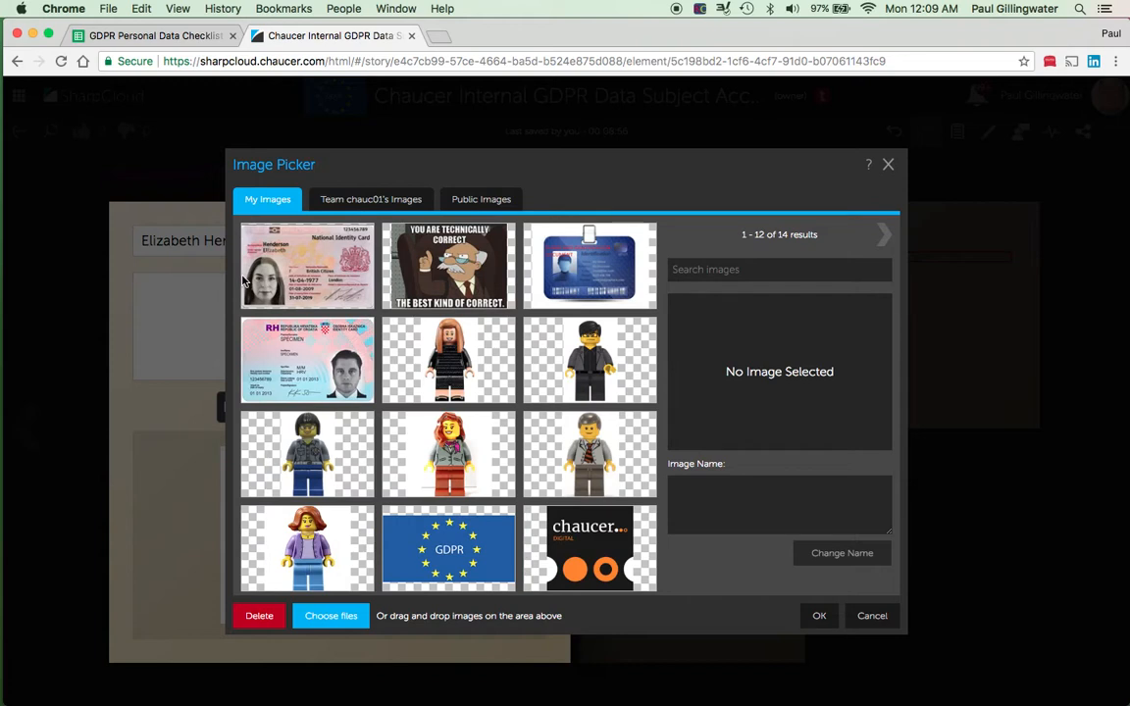
click(316, 270)
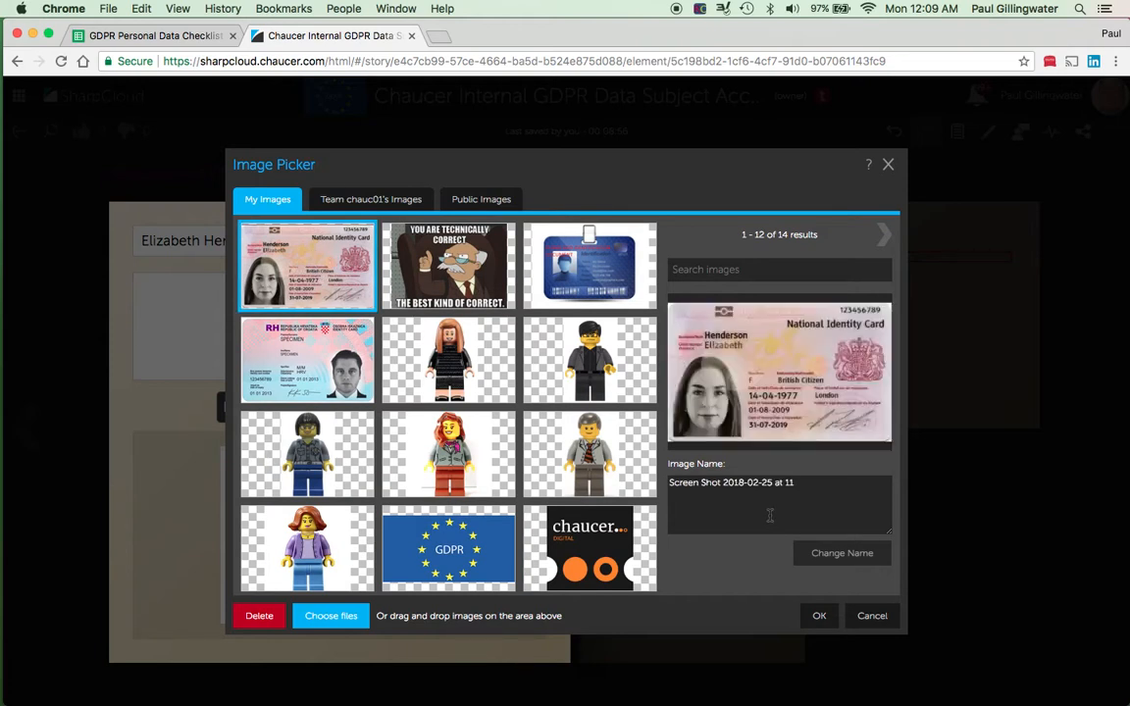
click(820, 616)
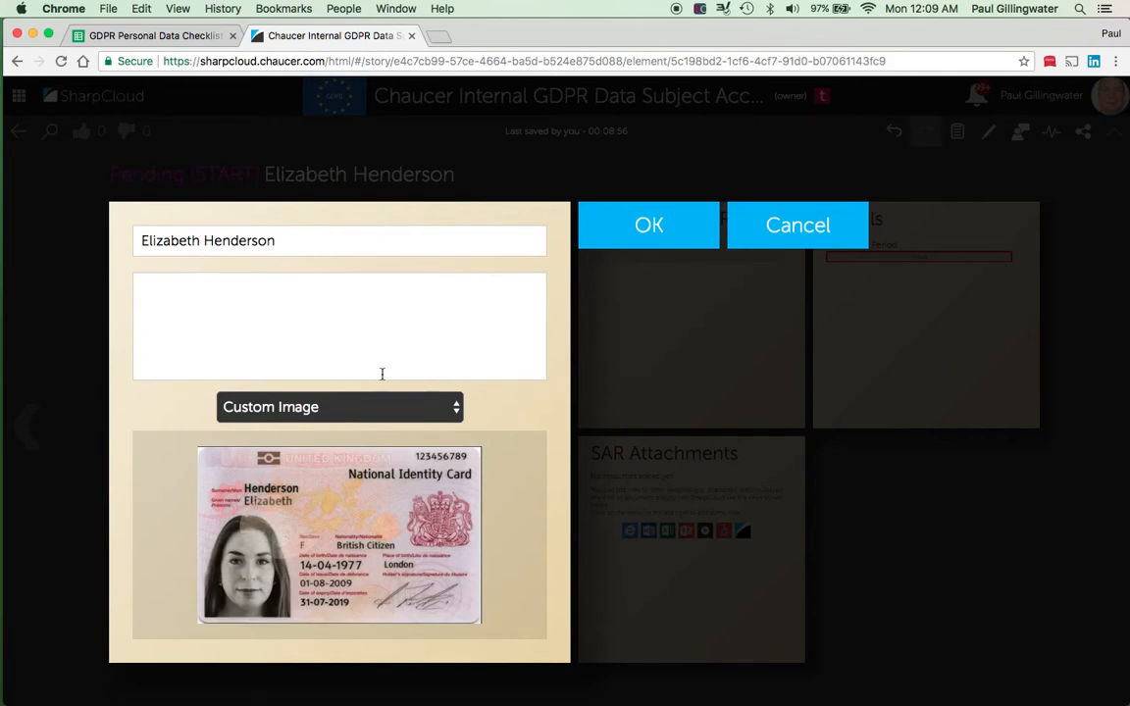
Step: Give the item the description 'This is a request for personal data.' and save it
click(240, 303)
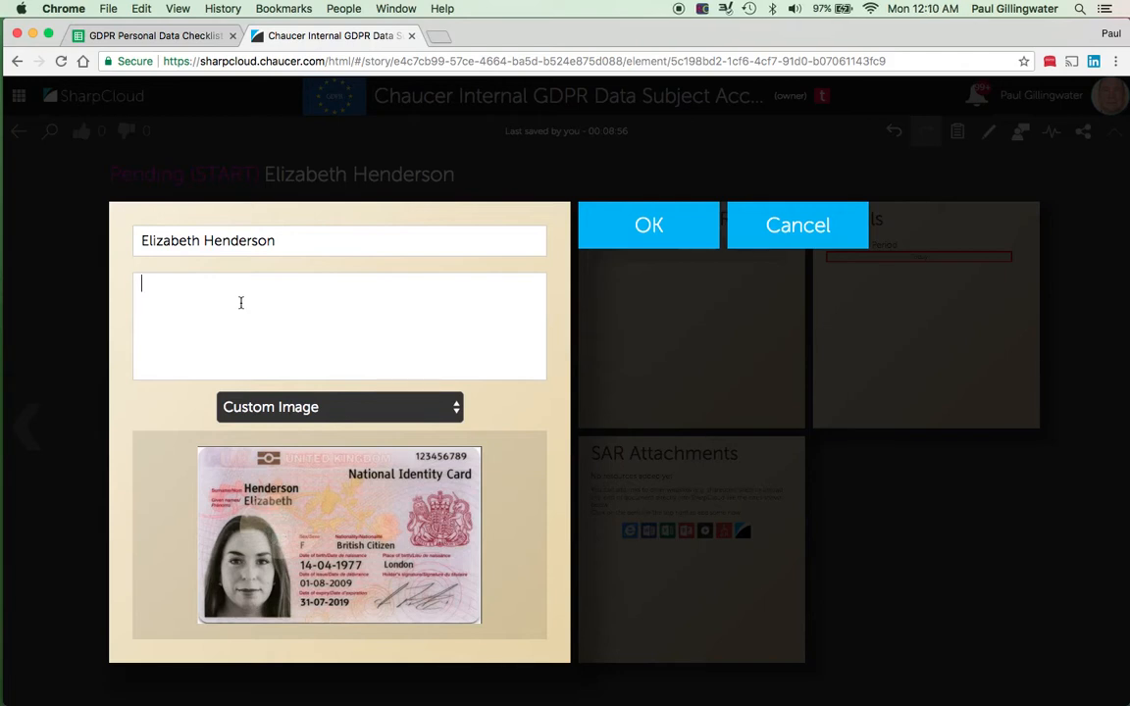
text(This is a request for personal data.)
click(636, 227)
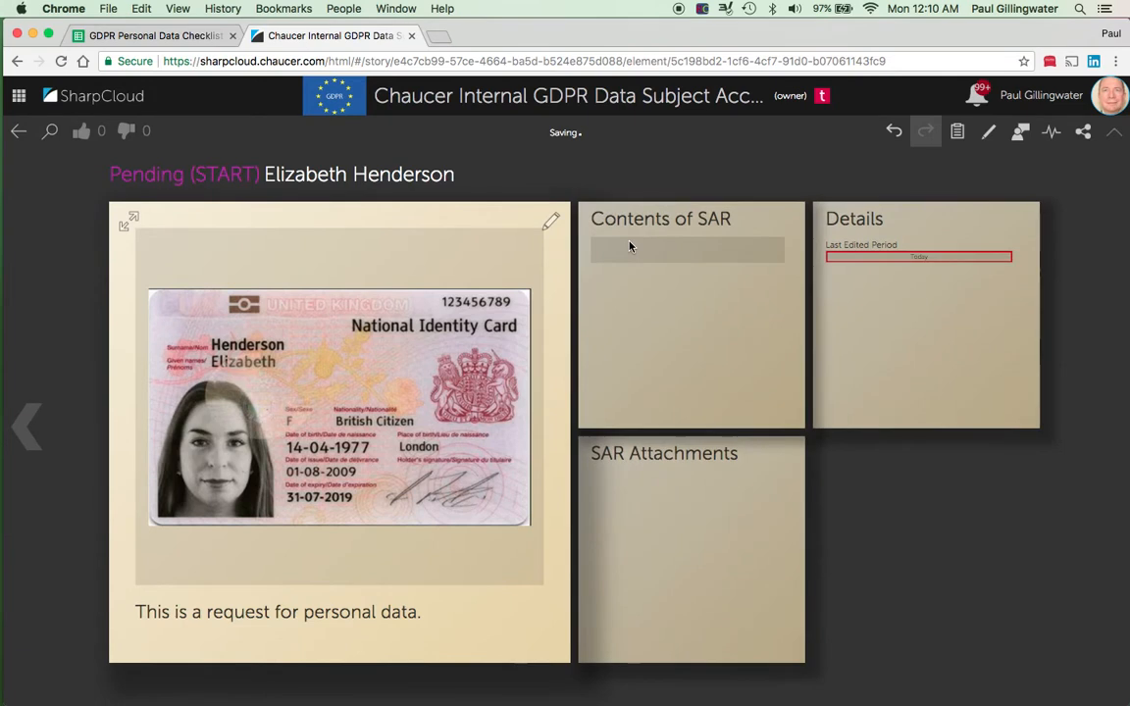
click(856, 308)
Step: Set the item's Responsible attribute to Team Member 03 in its Details
click(551, 225)
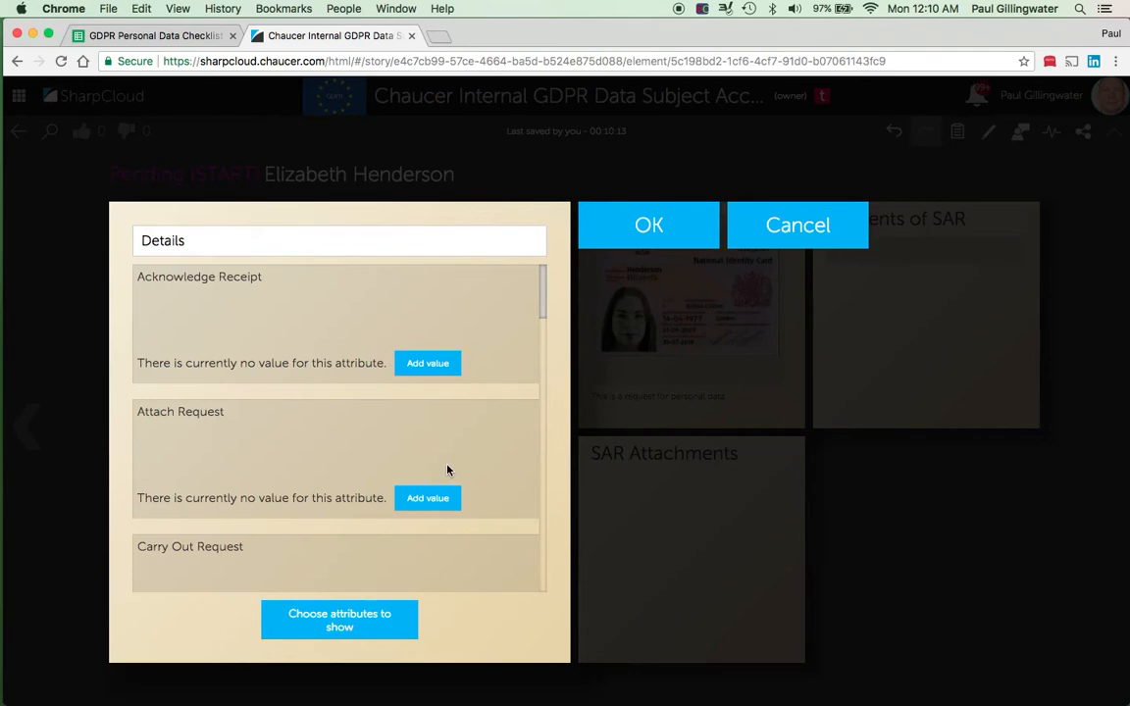
scroll(448, 471, down, 4)
scroll(448, 468, down, 7)
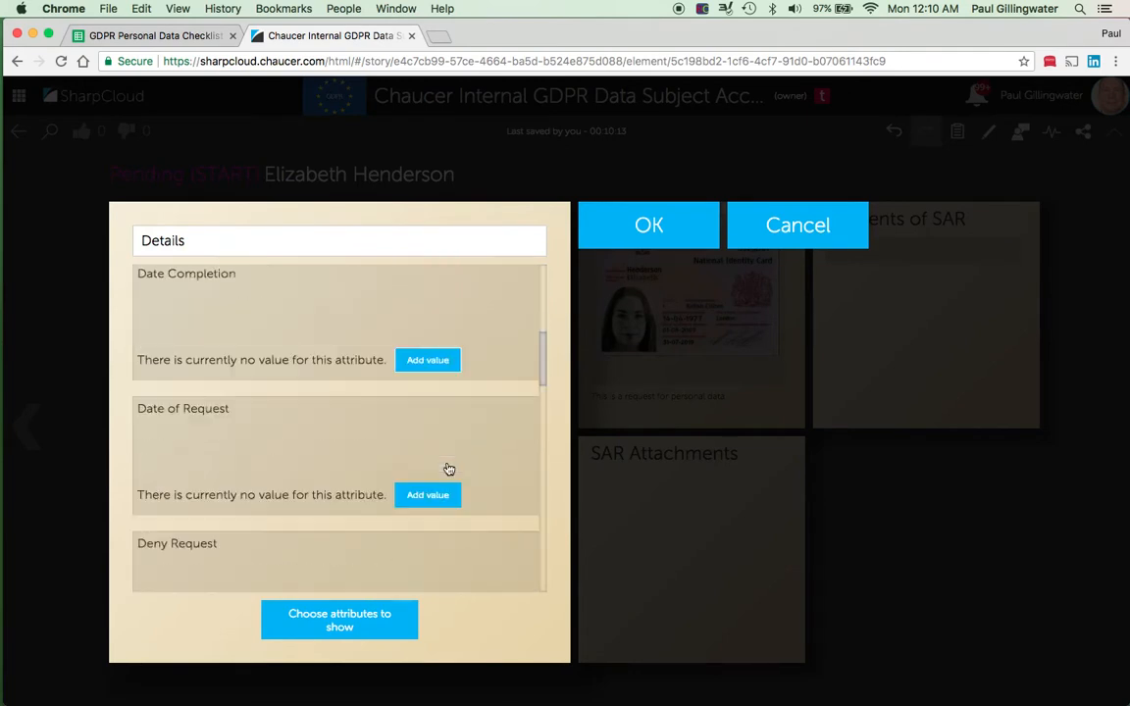
scroll(448, 468, down, 5)
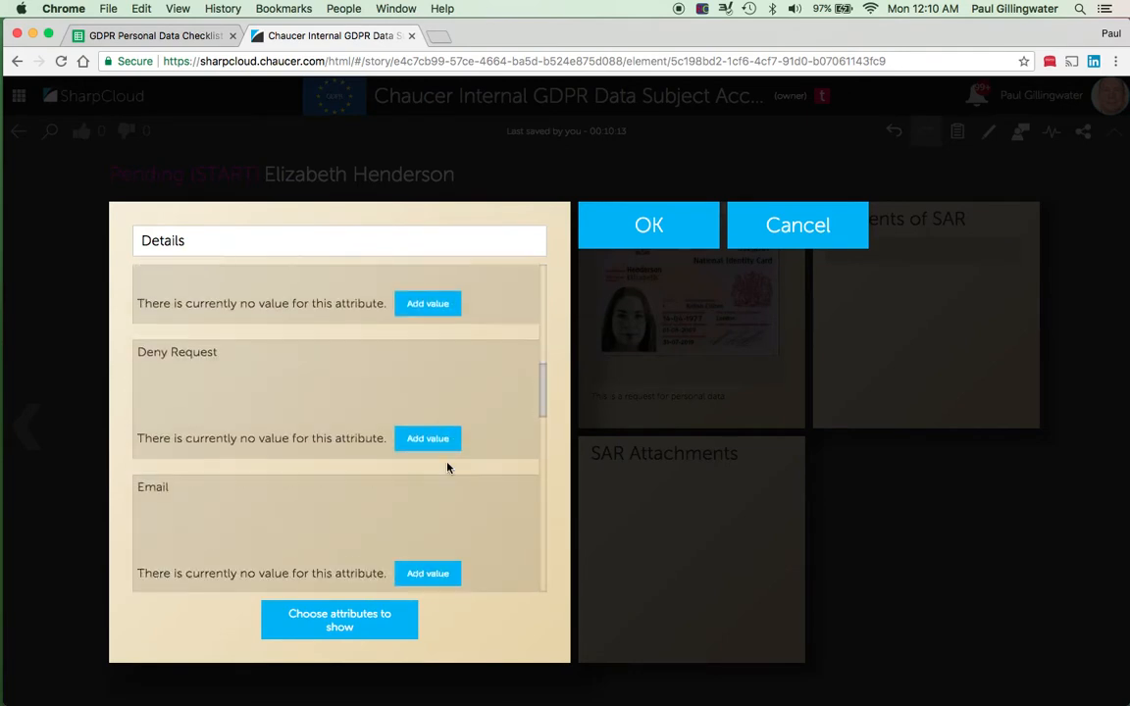
scroll(448, 468, down, 6)
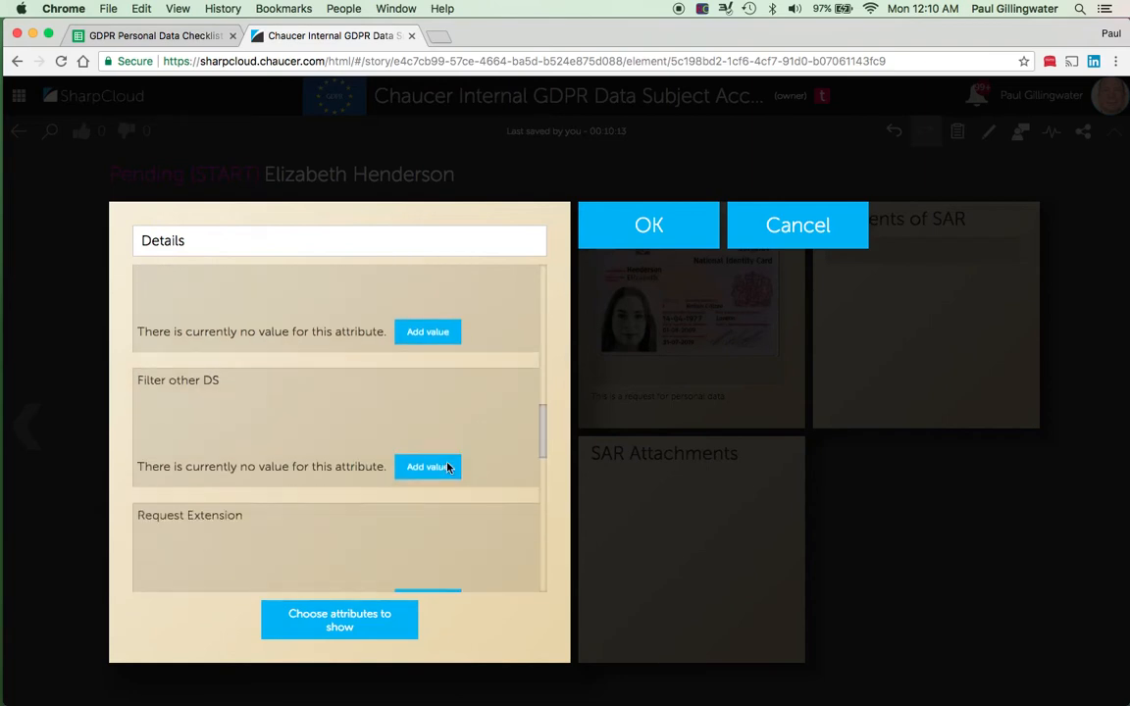
scroll(447, 468, down, 4)
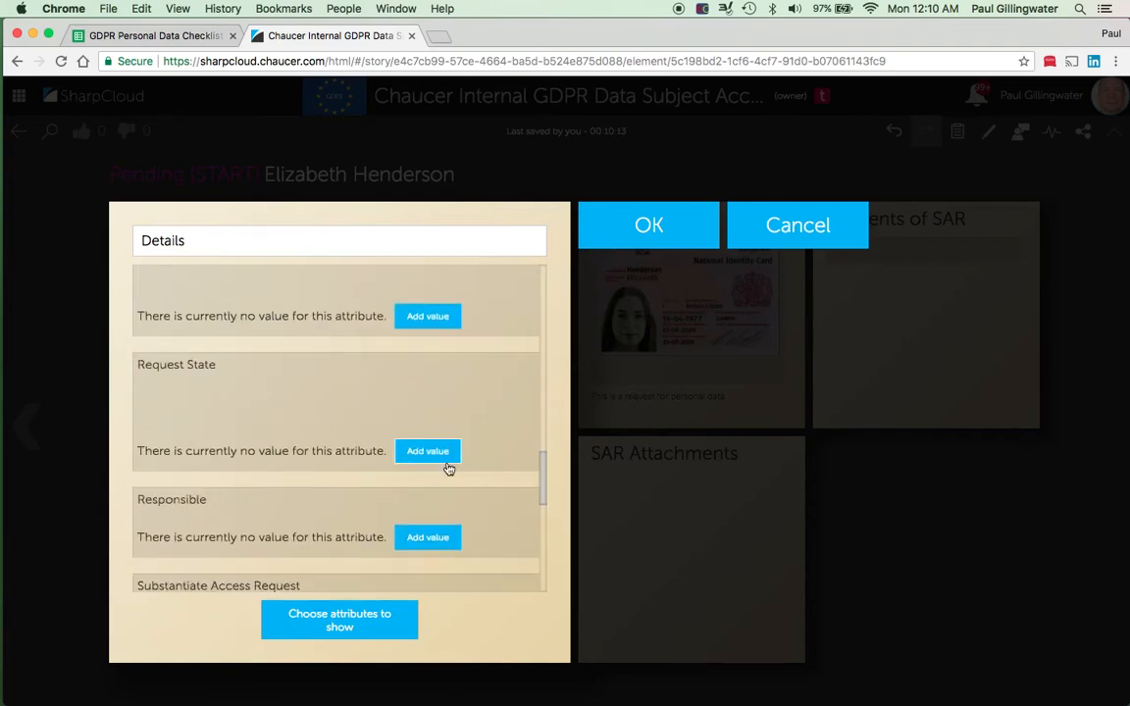
click(428, 460)
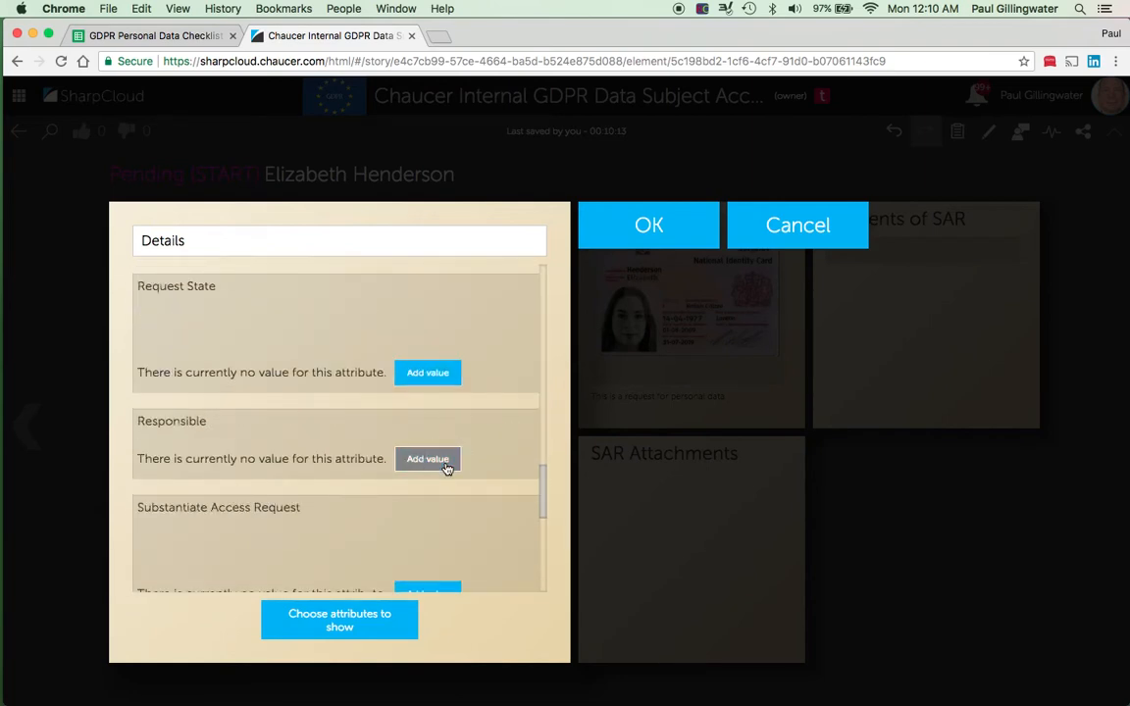
click(446, 469)
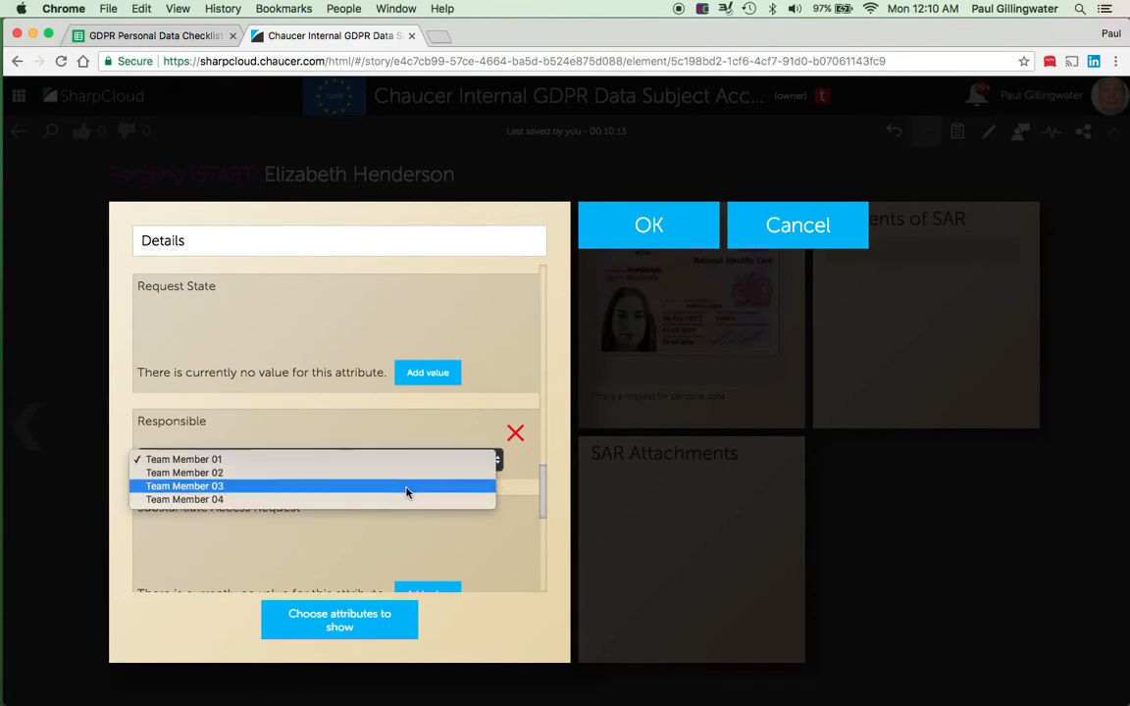
click(404, 486)
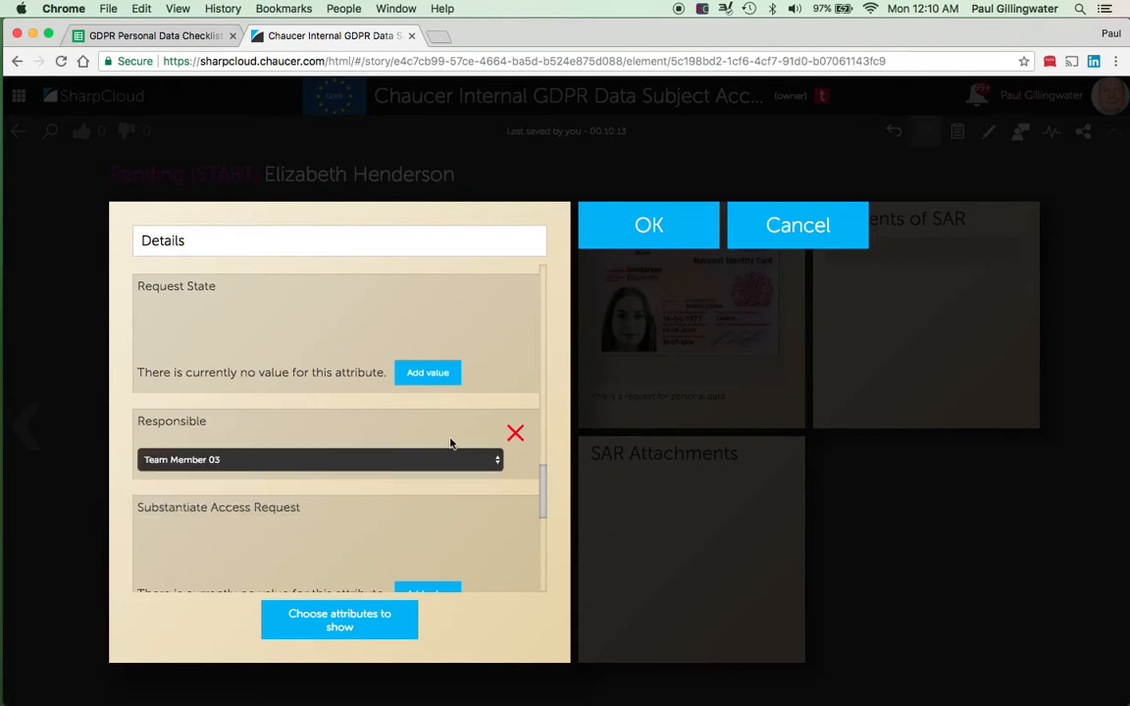
click(624, 238)
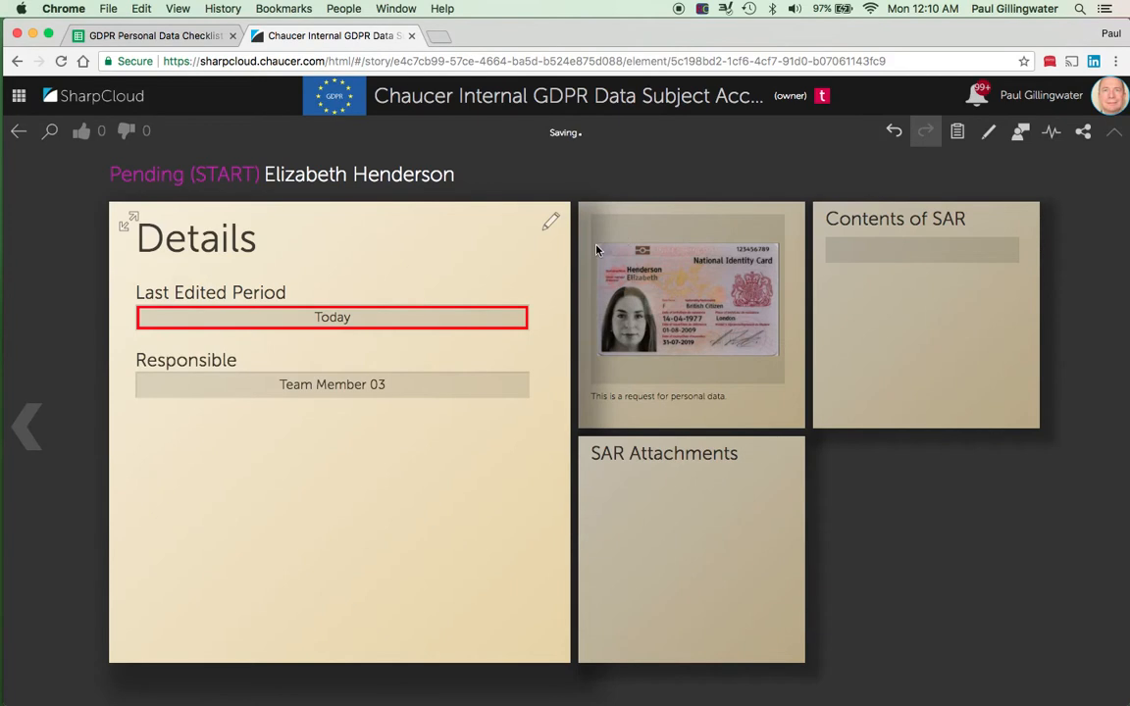
Step: Return to the Overview board after browsing other saved views, including Team Member 02's SARs
click(14, 132)
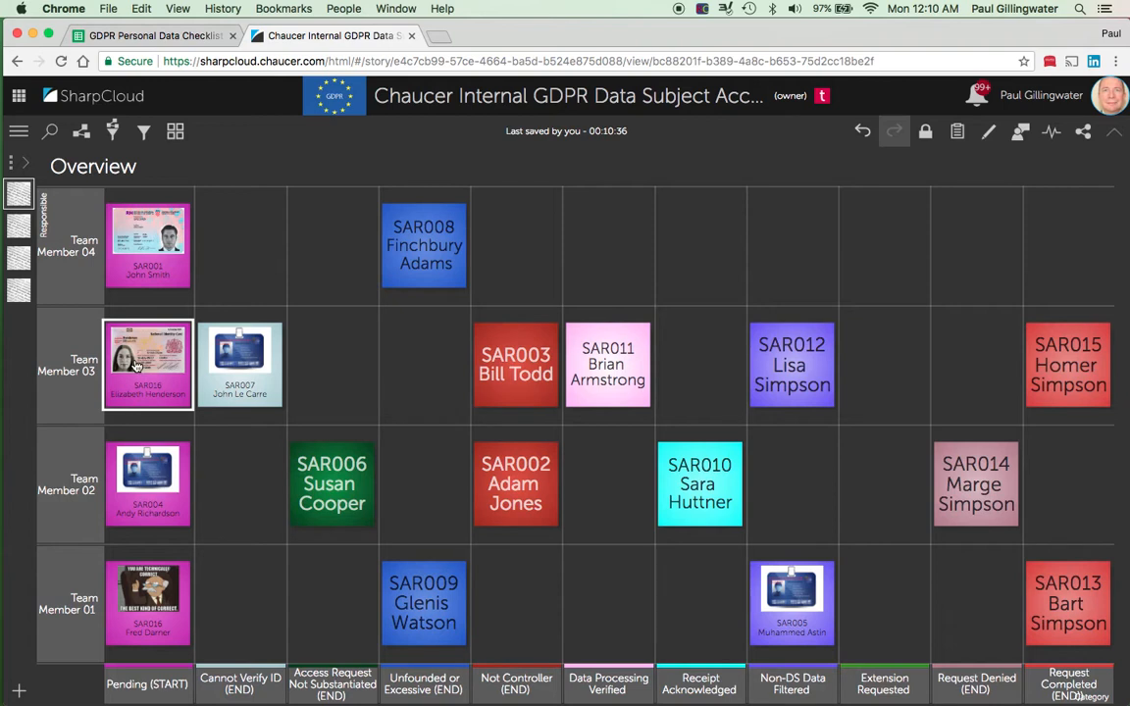
click(21, 261)
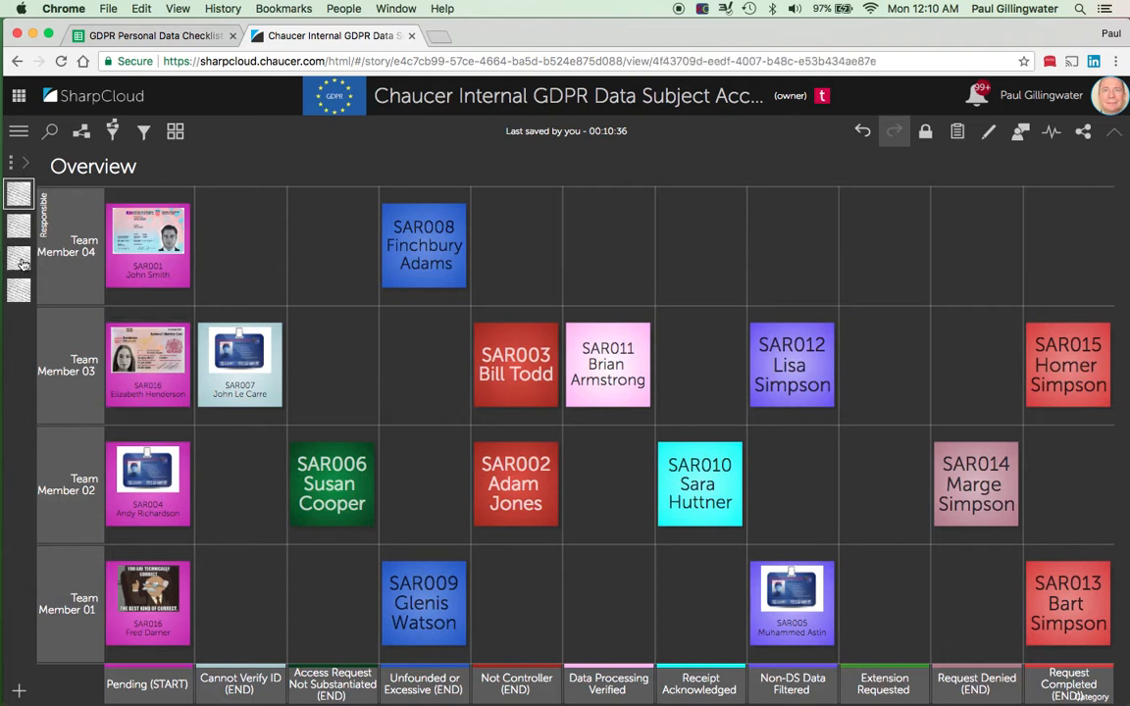
click(17, 286)
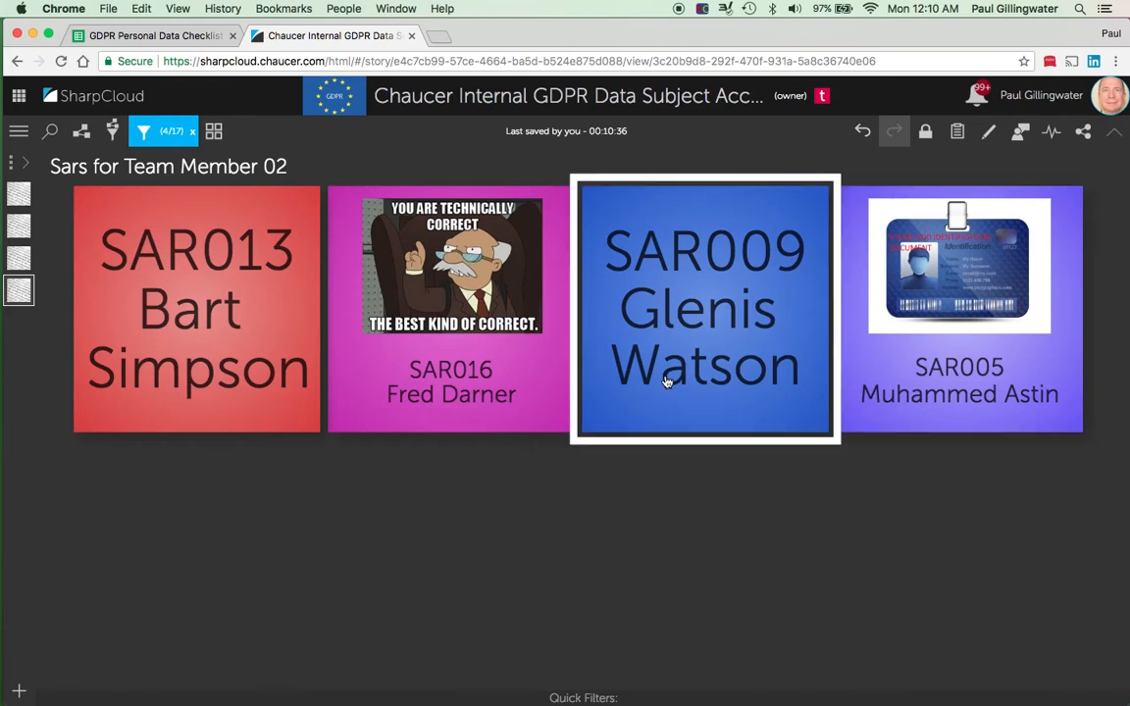
click(18, 194)
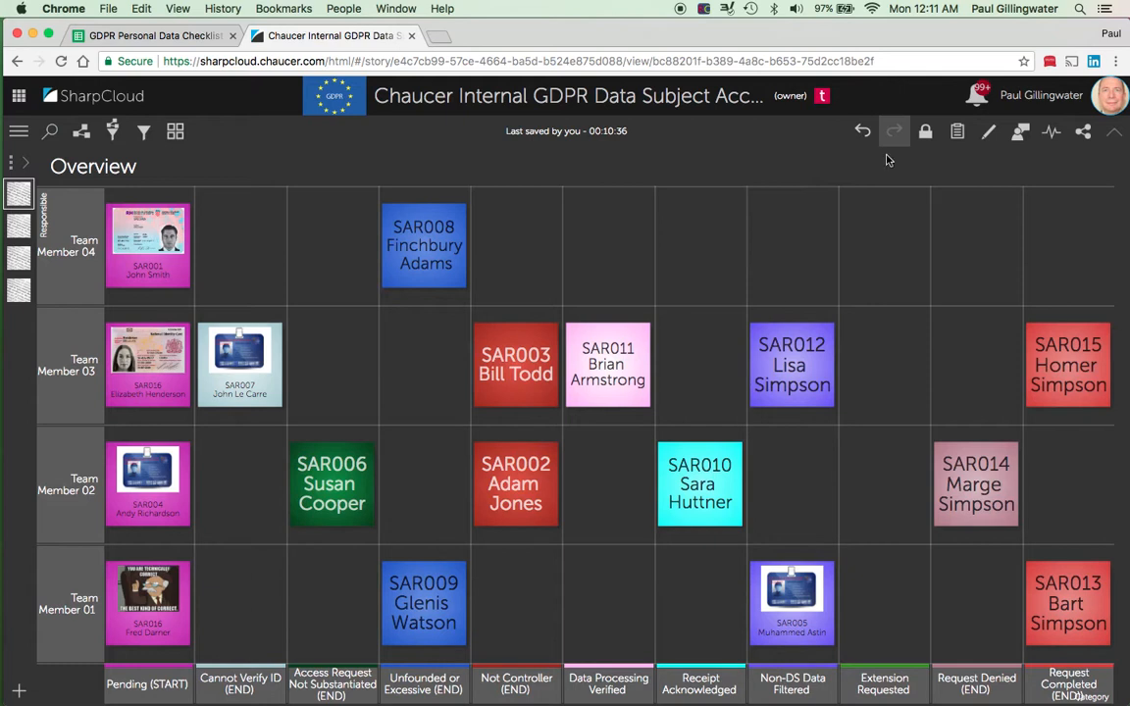
Step: Unlock the view and post the comment 'This is a comment about the status or progress of the request.'
click(923, 142)
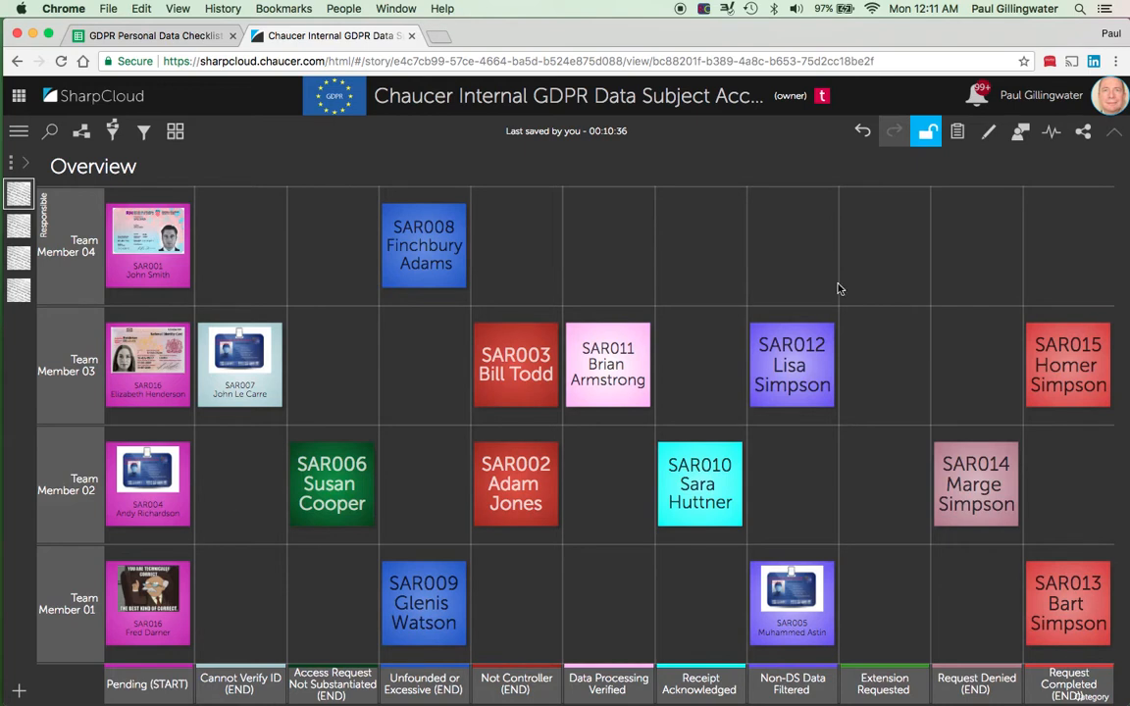
click(1021, 133)
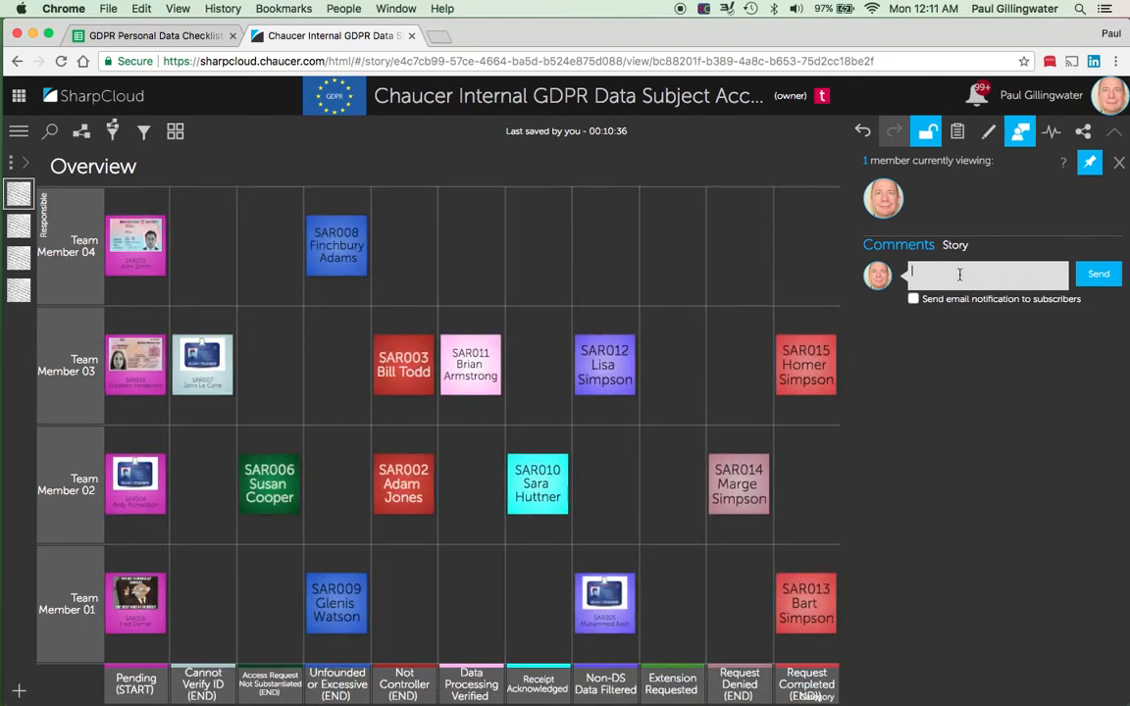
text(This is a comment about the status or progre)
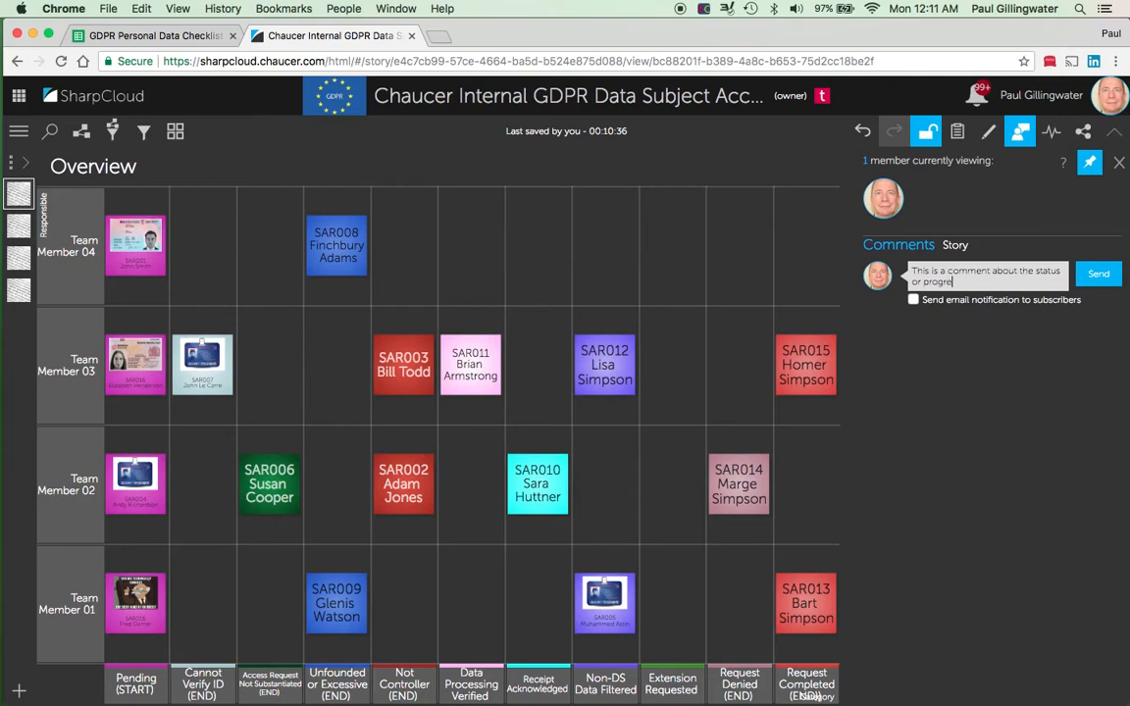
text(ss of the request.)
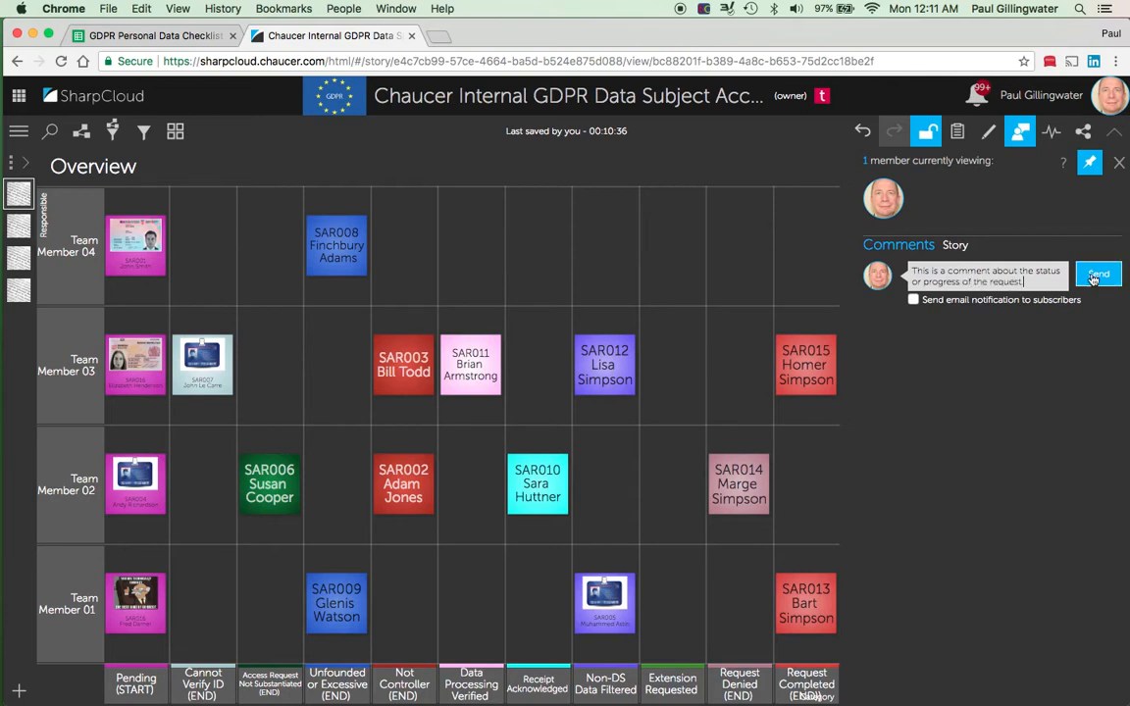
click(1091, 278)
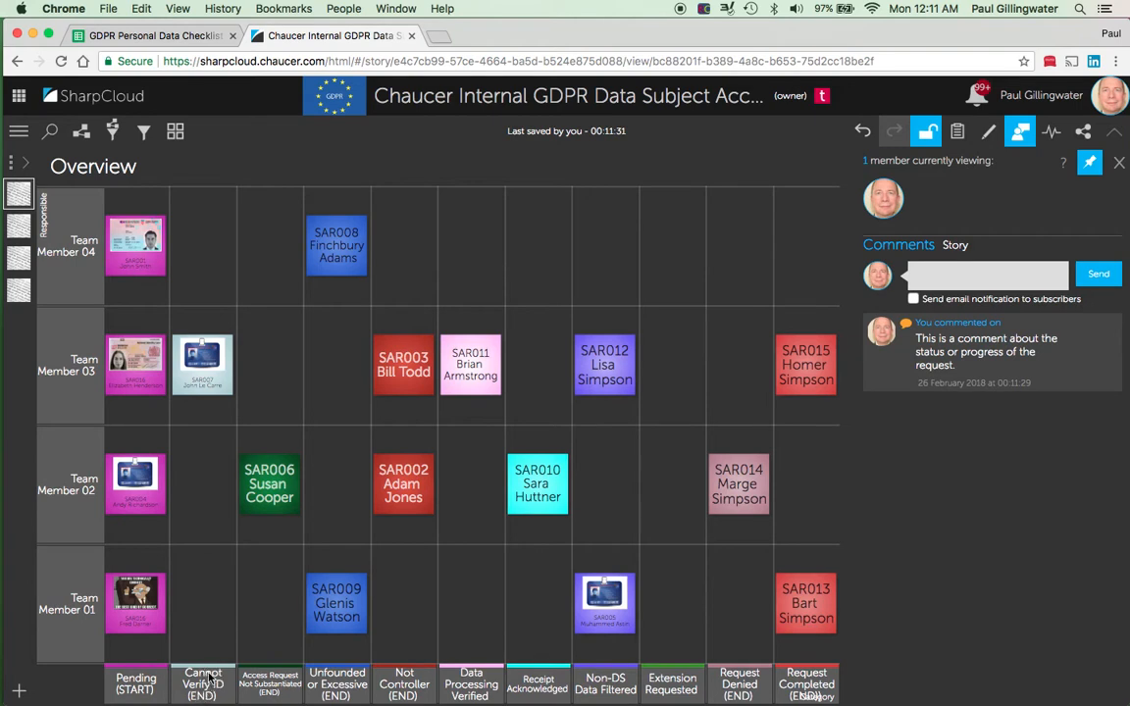
click(135, 360)
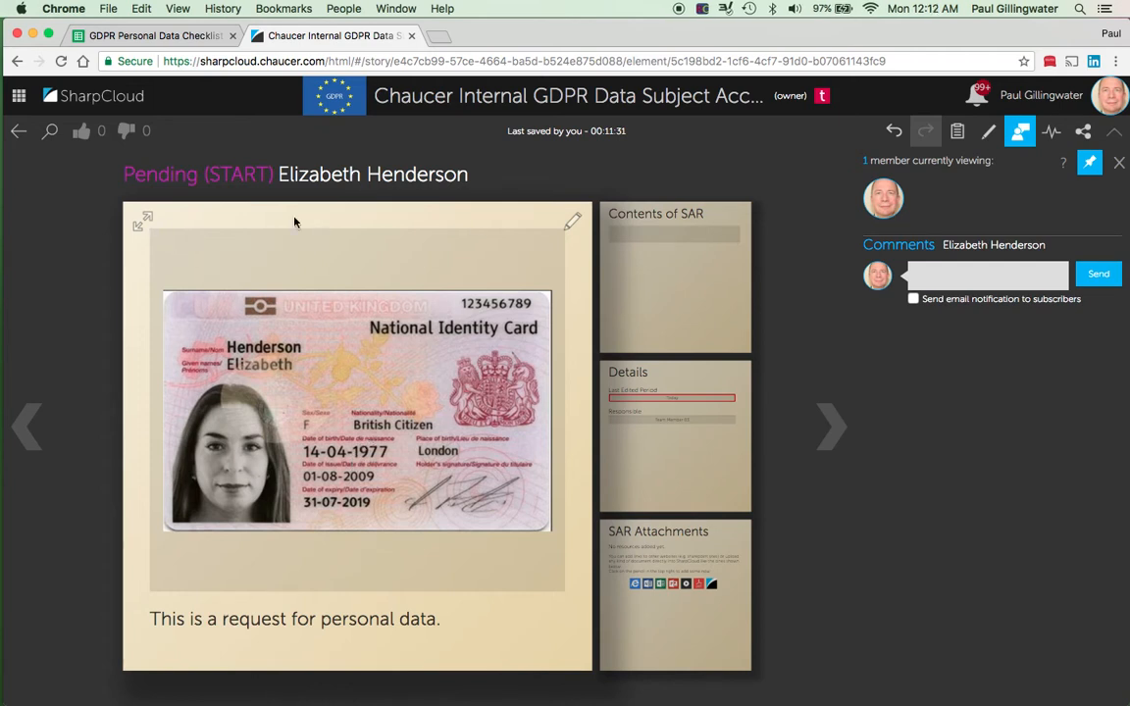
click(19, 130)
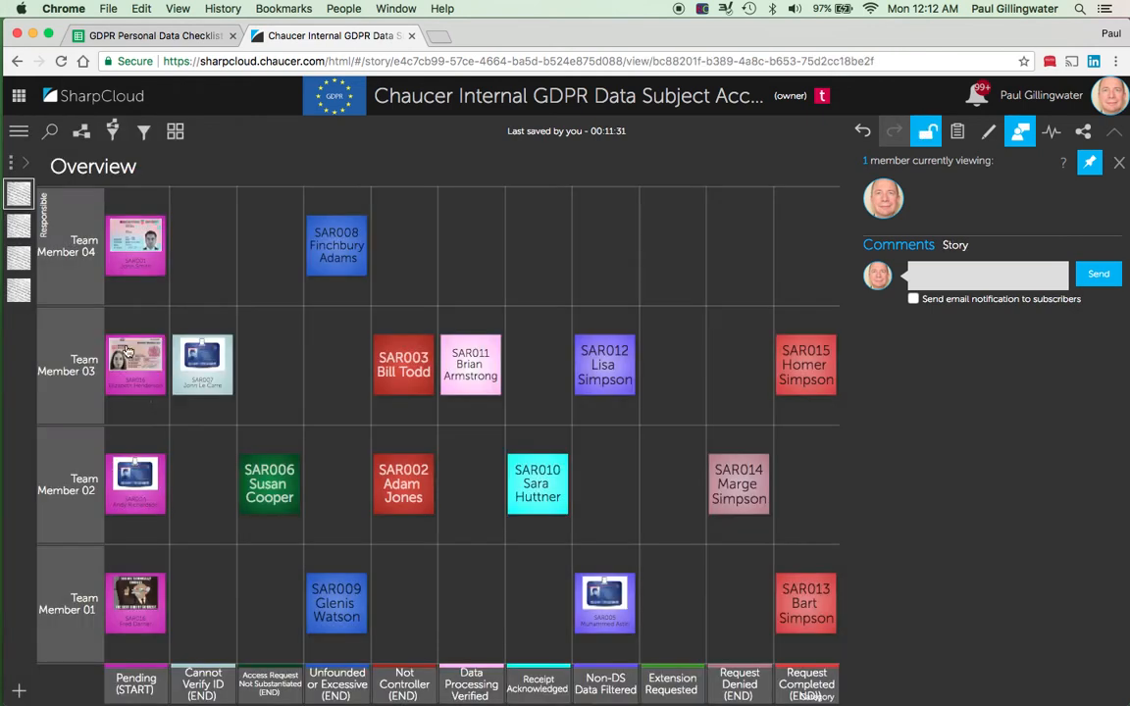
click(136, 382)
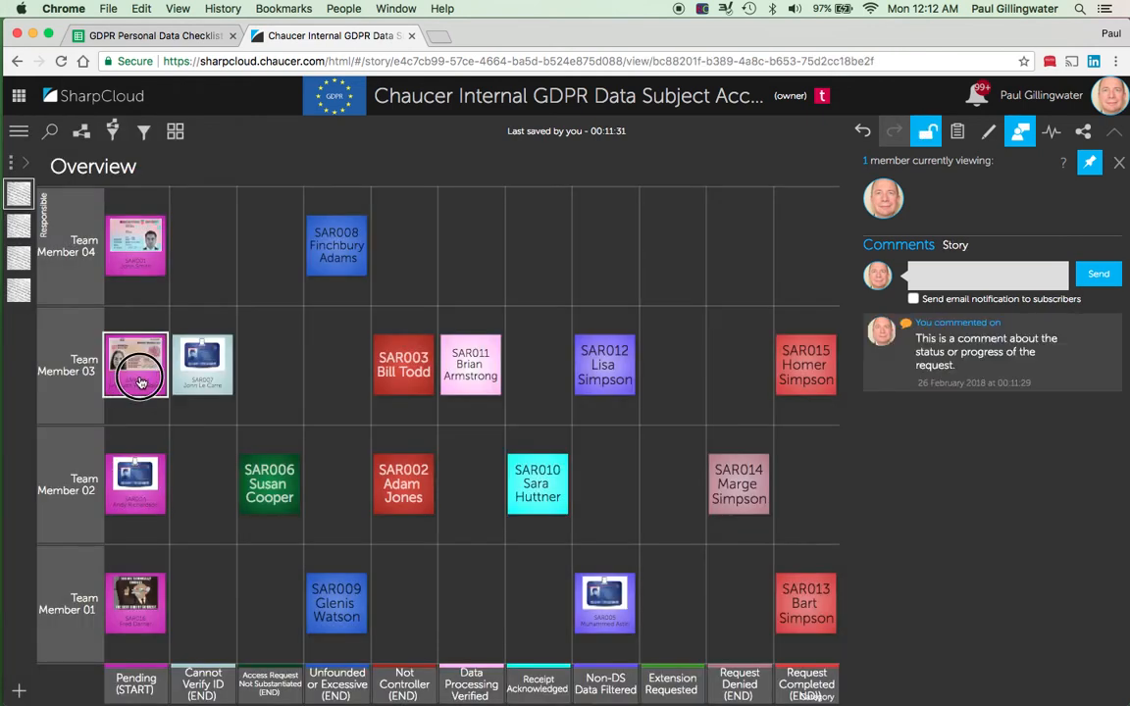
mouse_move(140, 382)
mouse_down()
mouse_move(227, 399)
mouse_move(219, 407)
mouse_move(224, 396)
mouse_move(121, 386)
mouse_move(142, 392)
mouse_move(186, 388)
mouse_move(118, 378)
mouse_move(125, 383)
mouse_up()
click(125, 384)
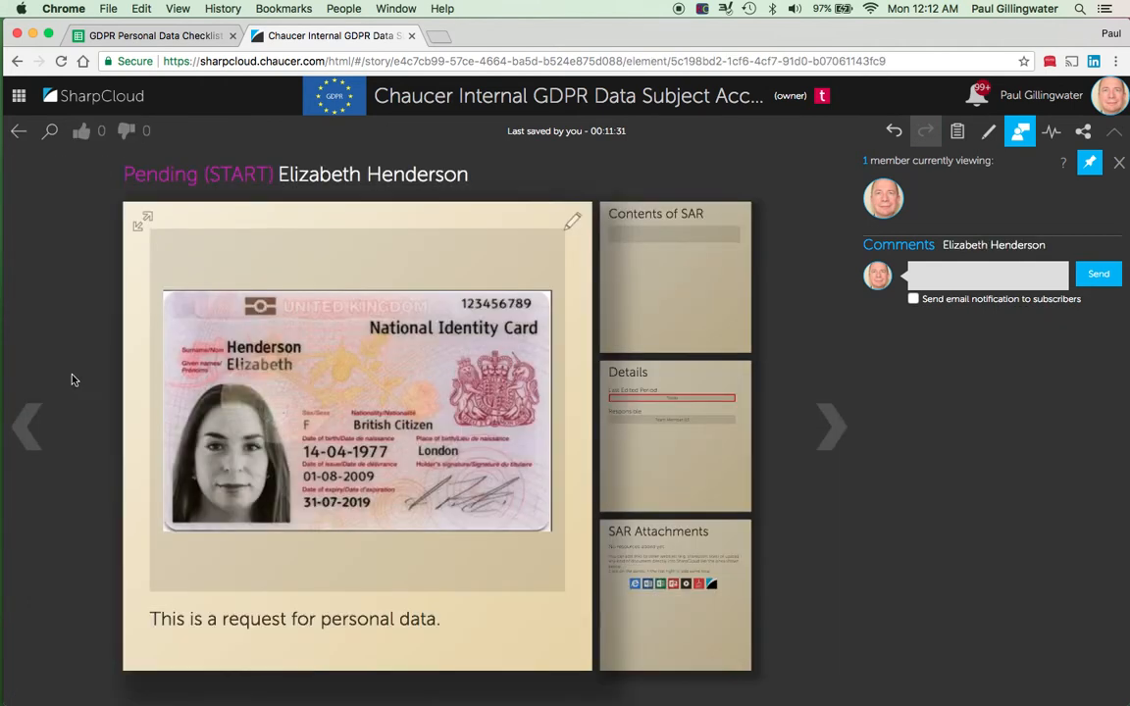
click(19, 130)
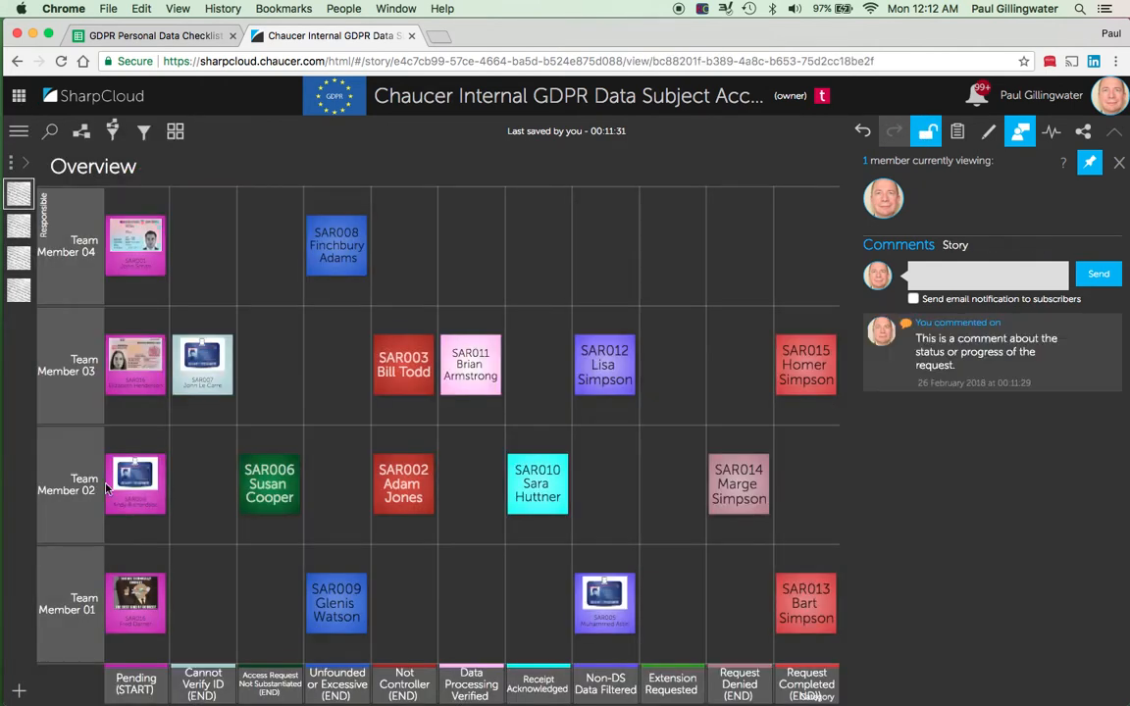
click(131, 490)
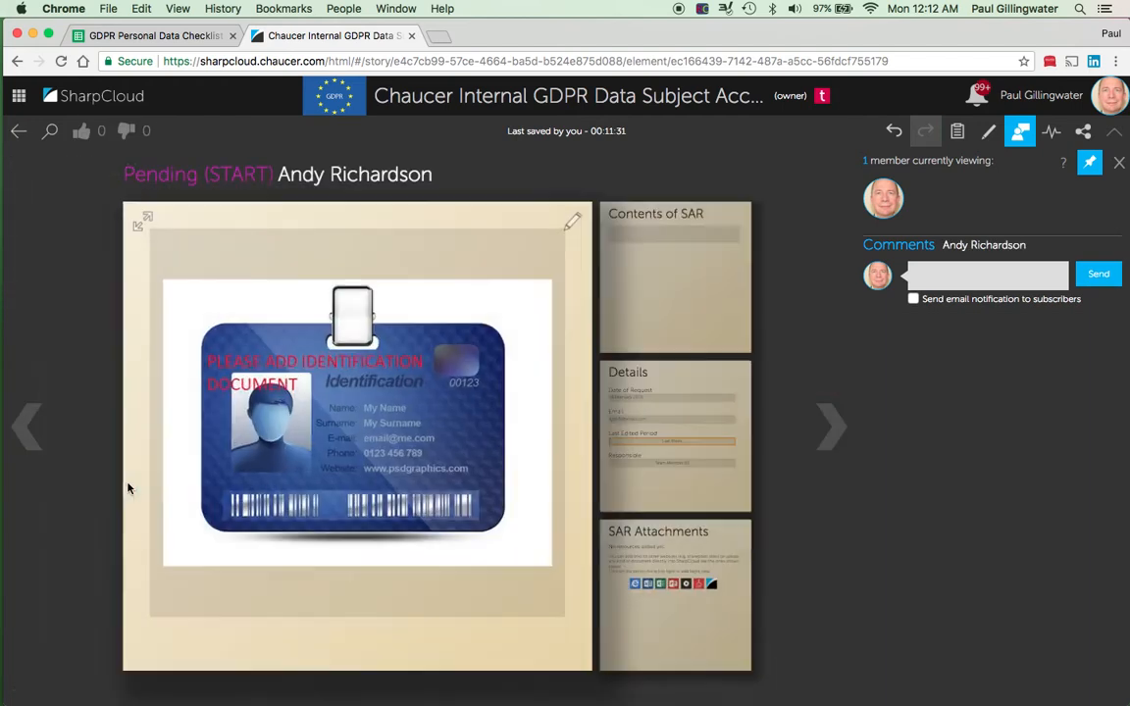
click(18, 135)
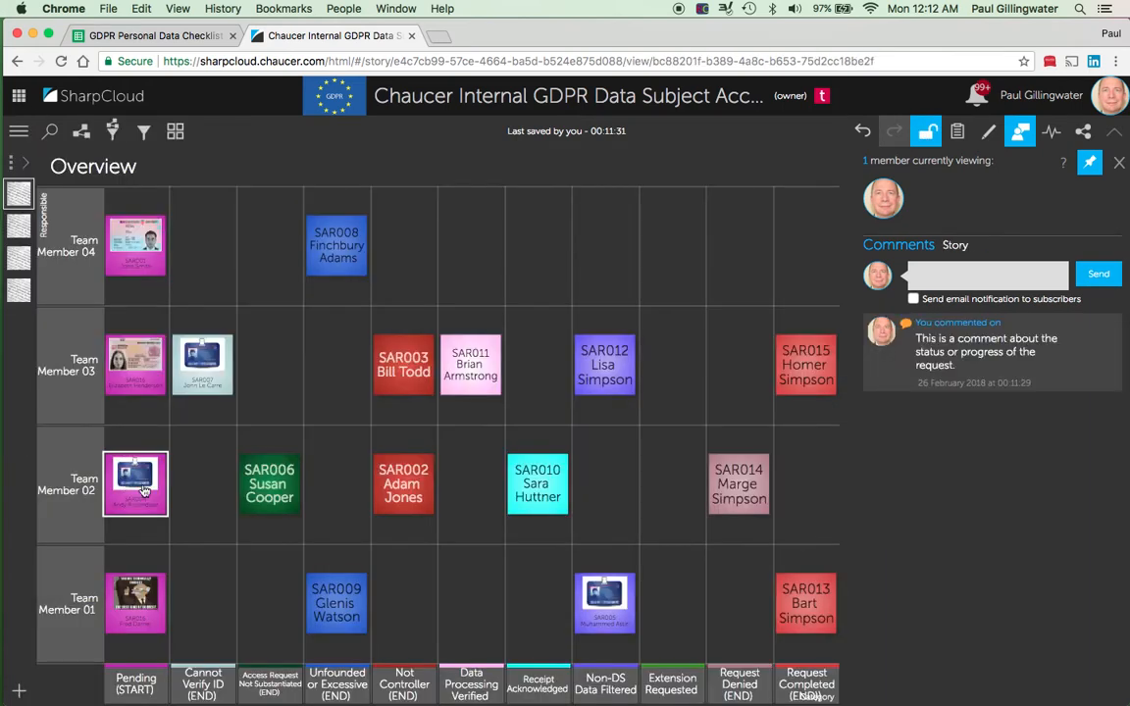
Step: Move Team Member 02's request to Cannot Verify ID, and the new request to Data Processing Verified under Team Member 04
drag(136, 494, 197, 490)
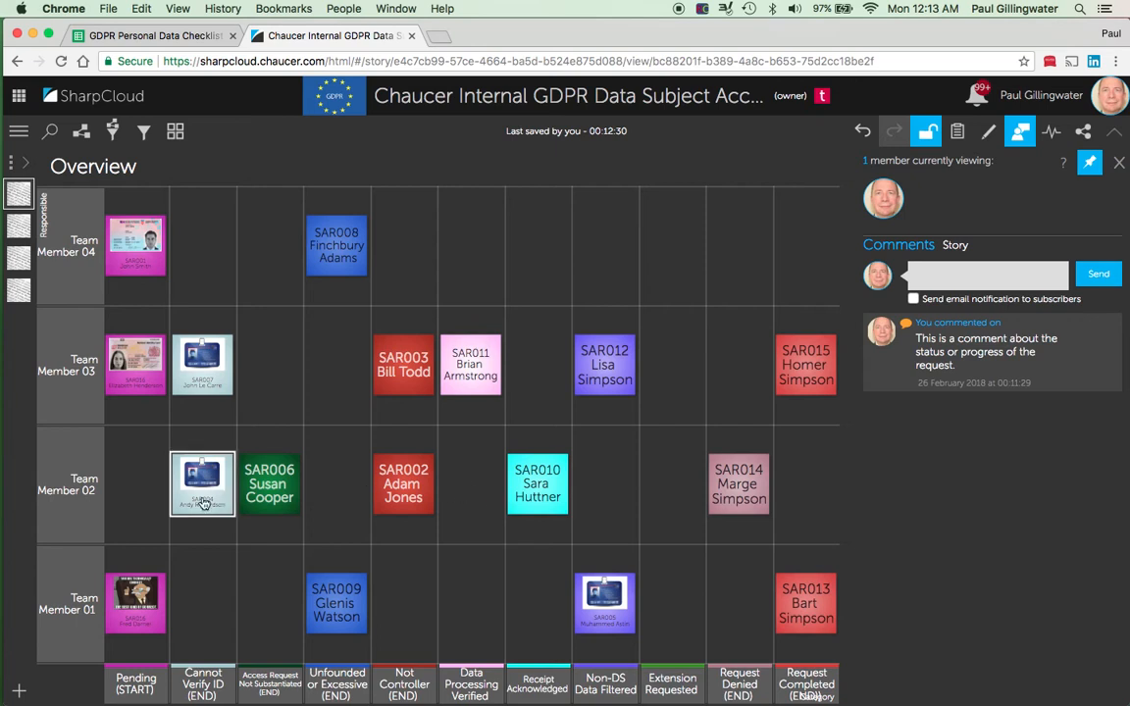
drag(125, 376, 466, 423)
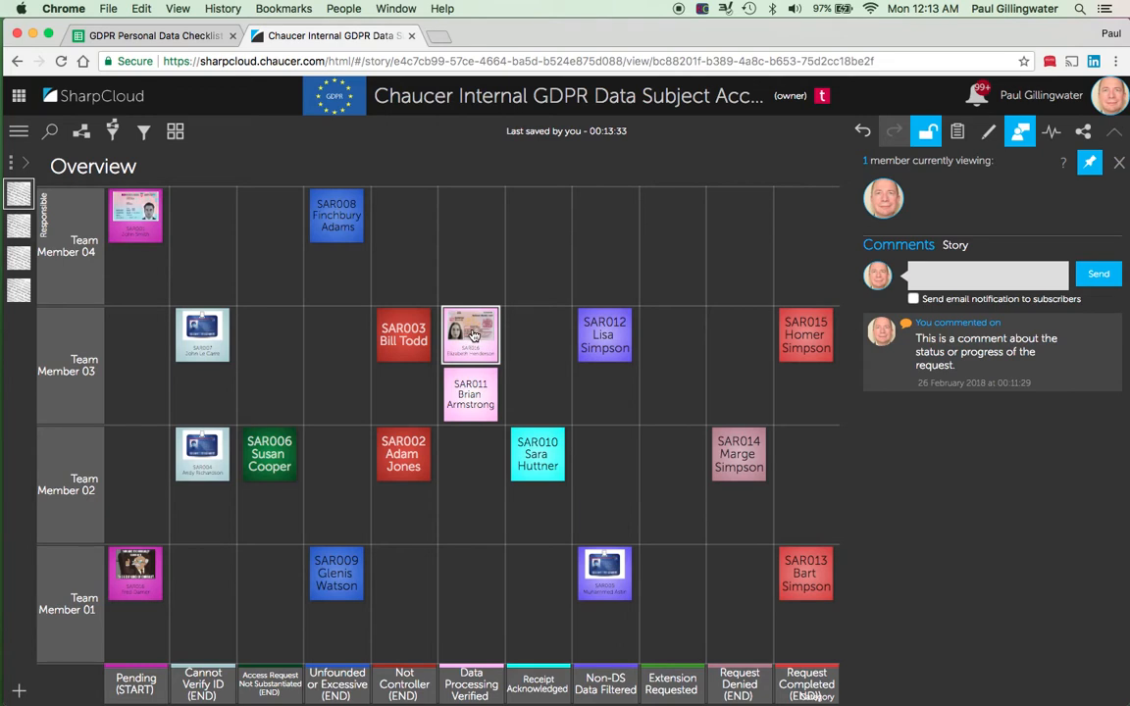
drag(473, 335, 474, 245)
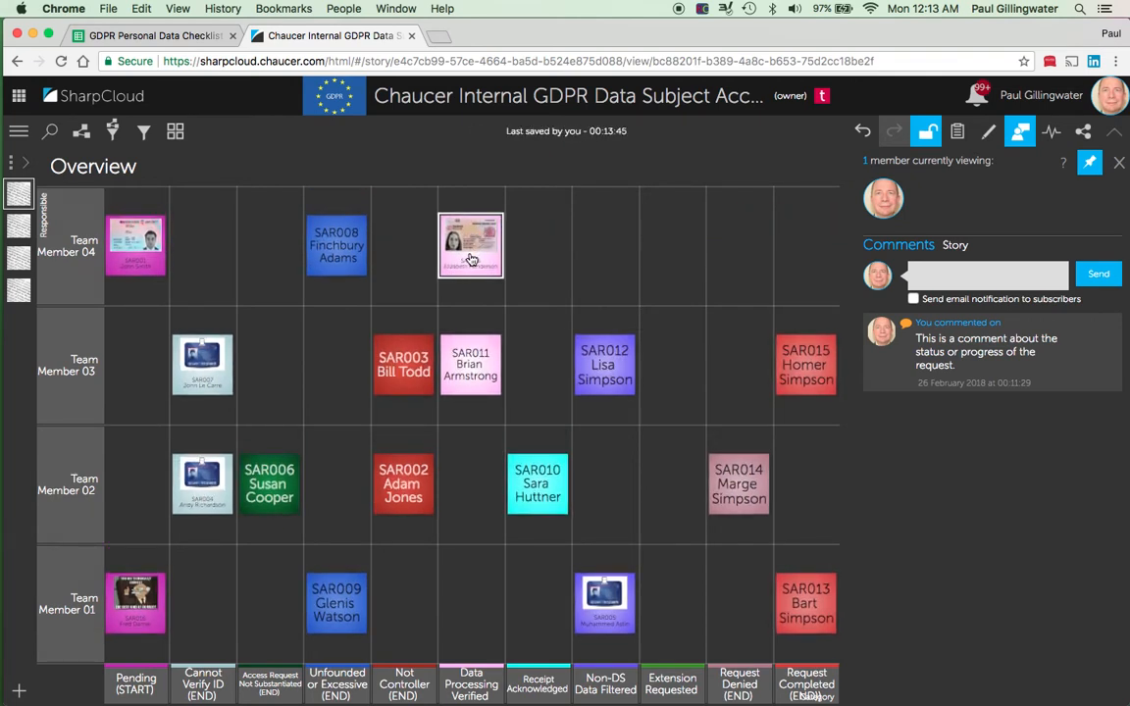
Step: Review the story's Activity feed, then close it so the Overview board spans full width
click(1051, 134)
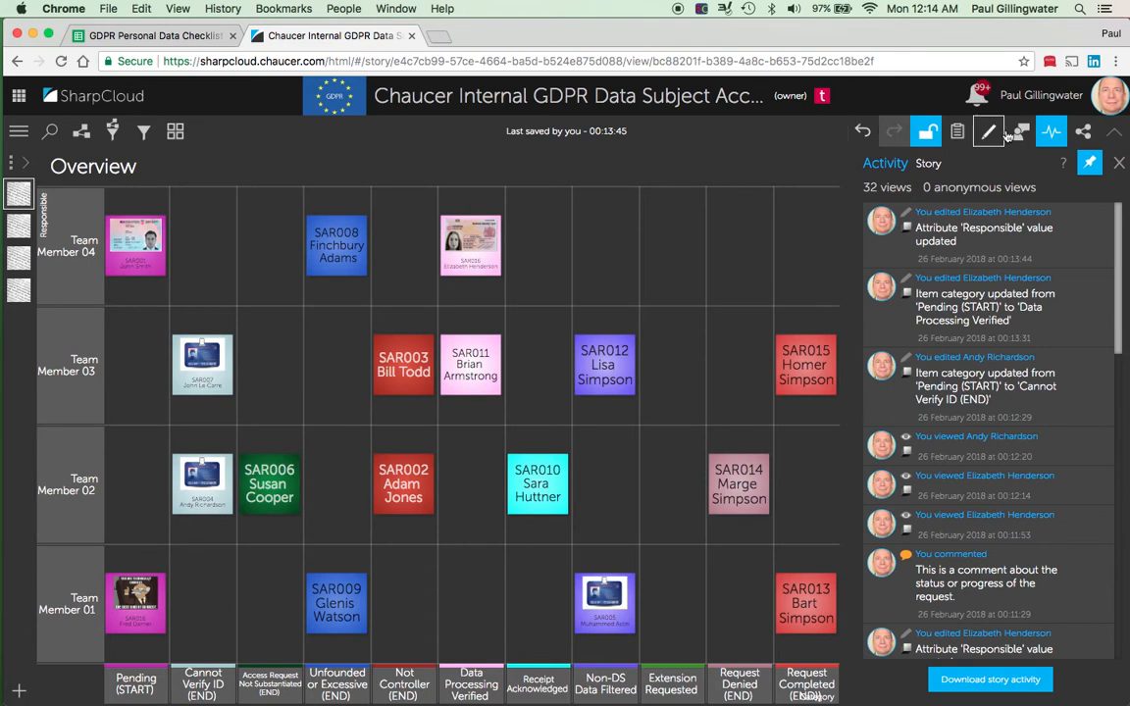
click(1121, 162)
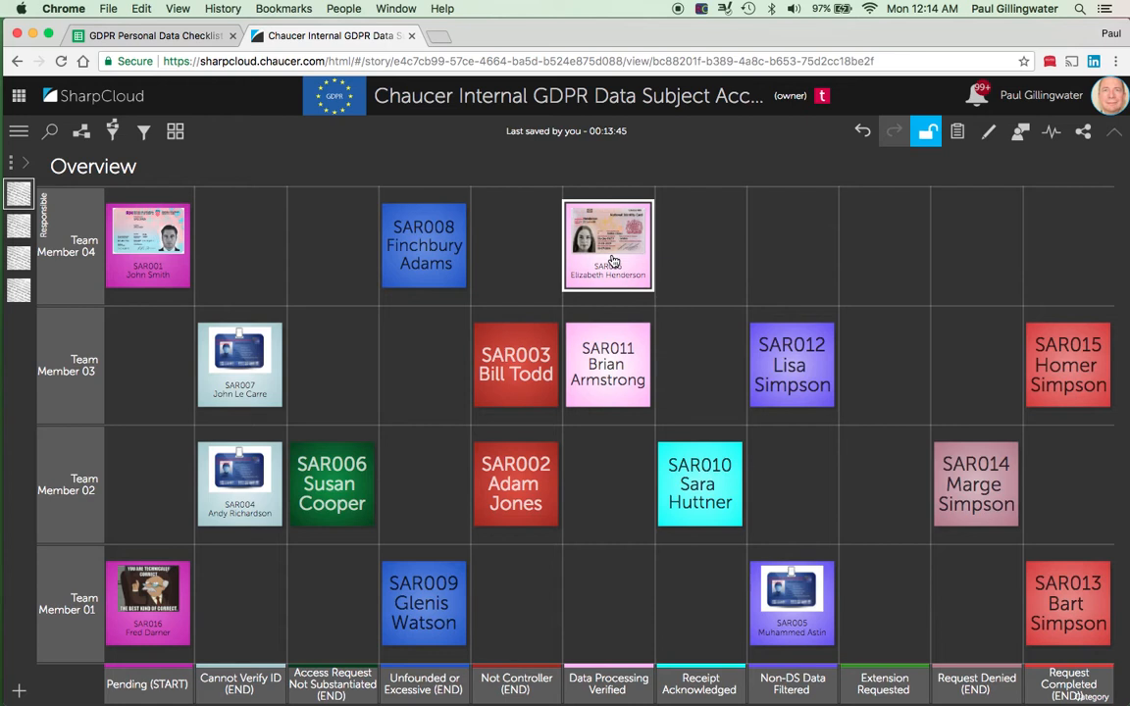
Step: Move Team Member 04's SAR016 card from Data Processing Verified to Receipt Acknowledged
drag(613, 261, 699, 259)
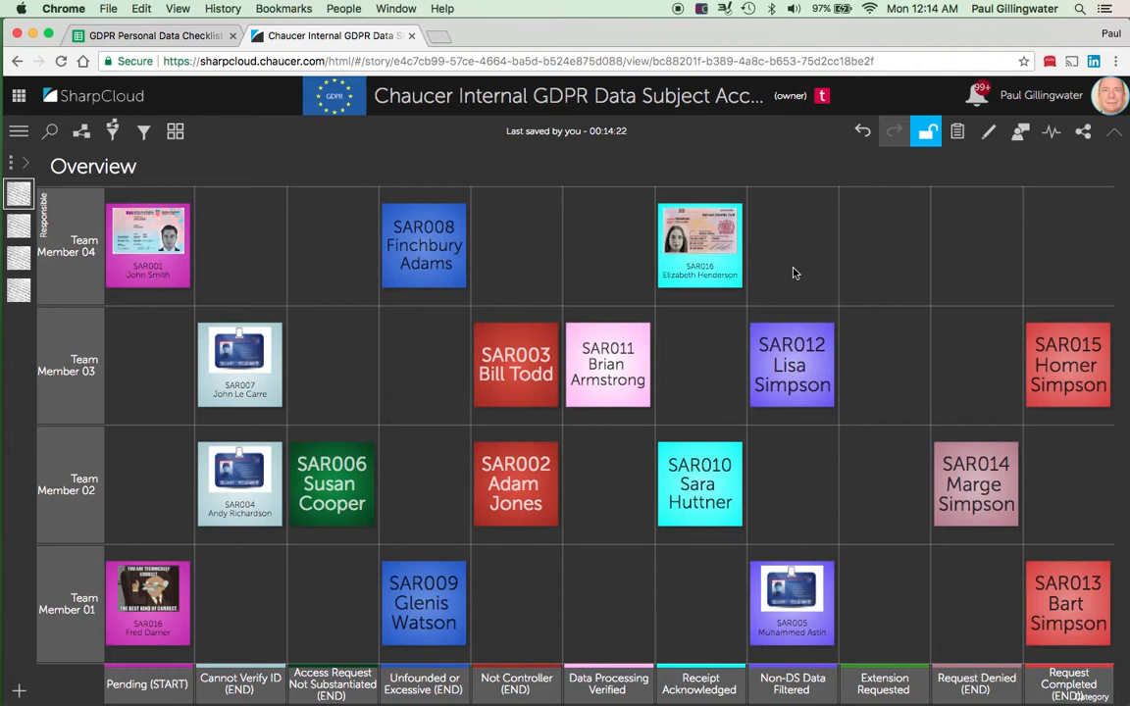
Step: Advance SAR016 through Non-DS Data Filtered and Extension Requested into Request Completed (END)
click(712, 259)
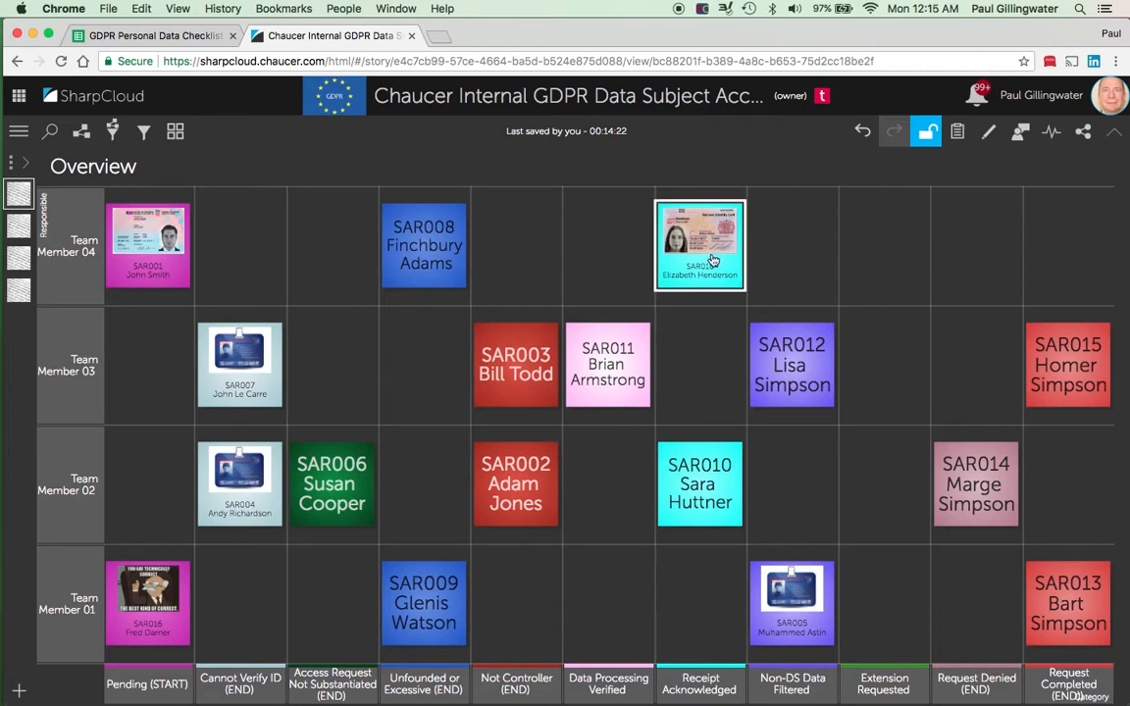
drag(711, 259, 805, 256)
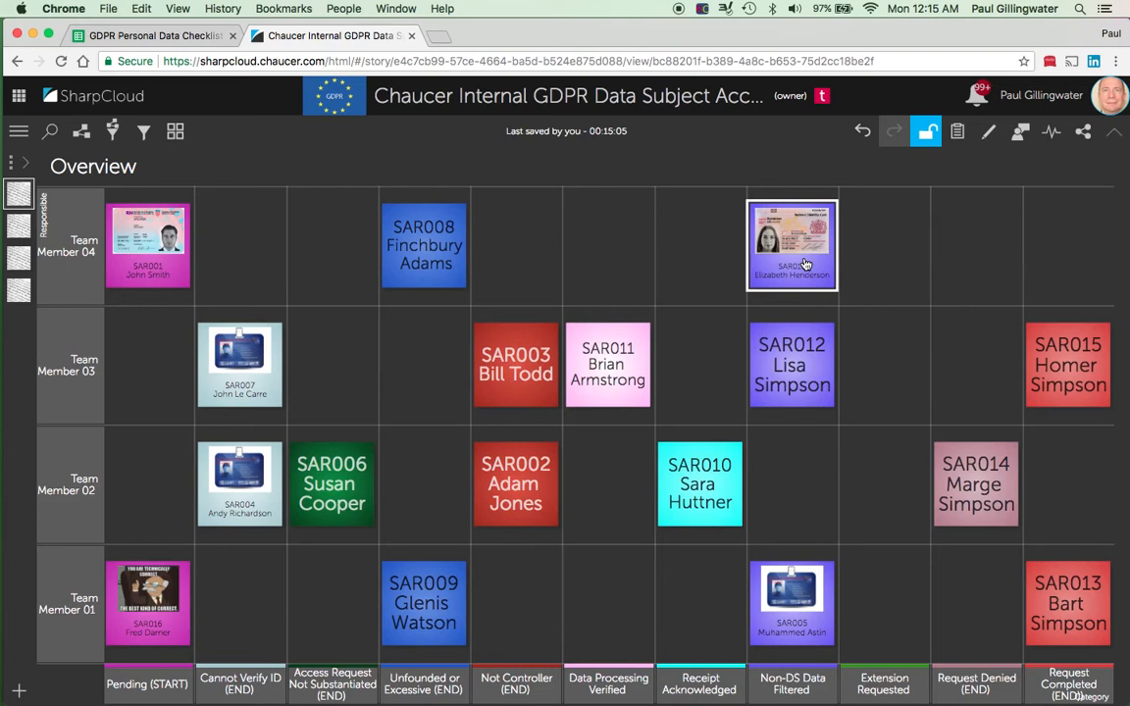
drag(804, 265, 898, 267)
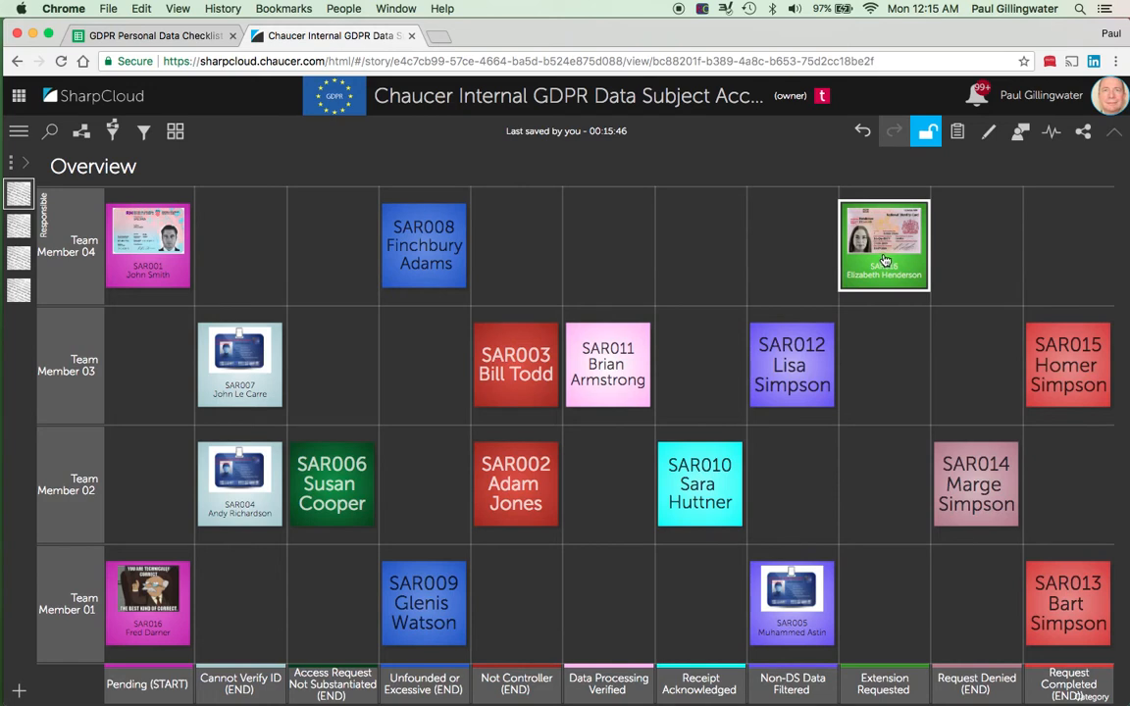
drag(885, 253, 1071, 255)
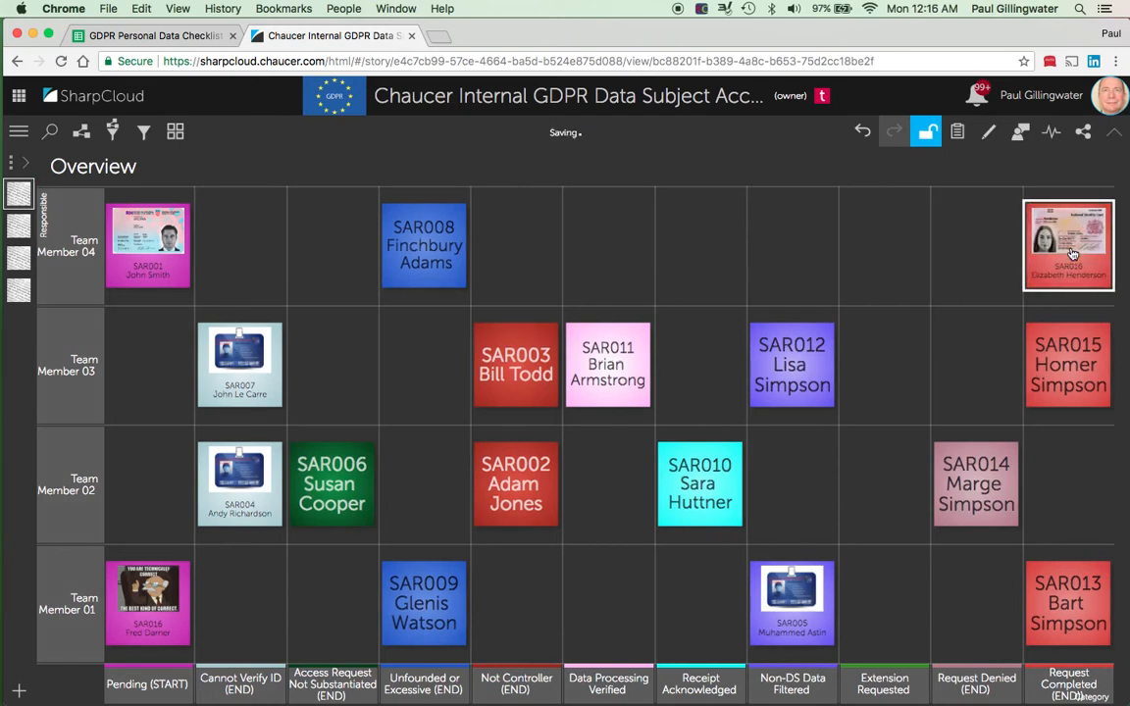